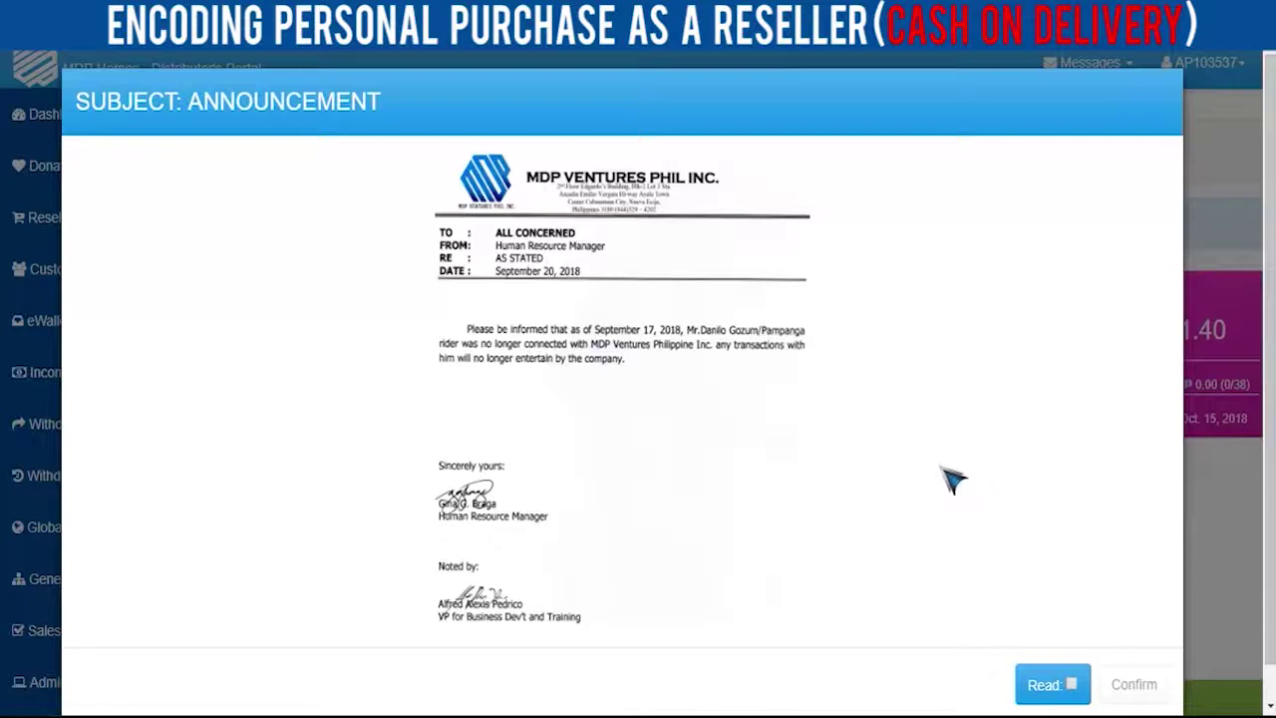
# - Tick Read on the rider announcement and confirm it
pyautogui.click(1065, 685)
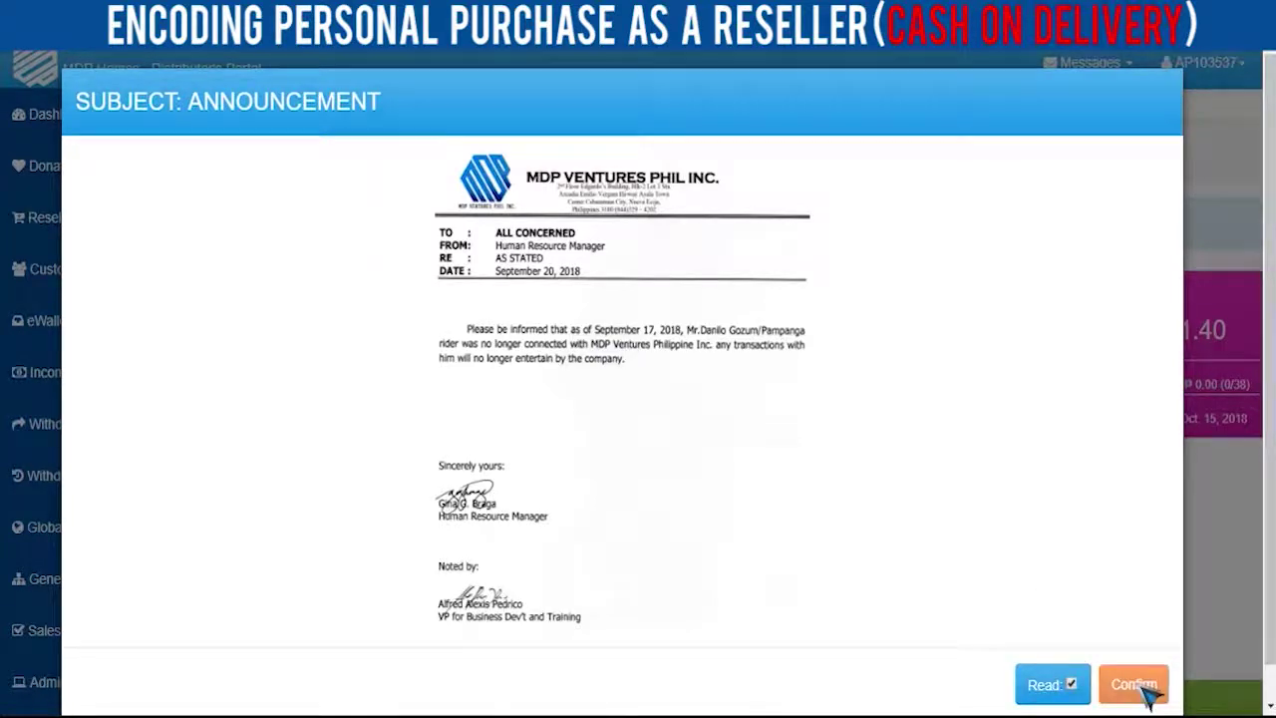
pyautogui.click(1144, 688)
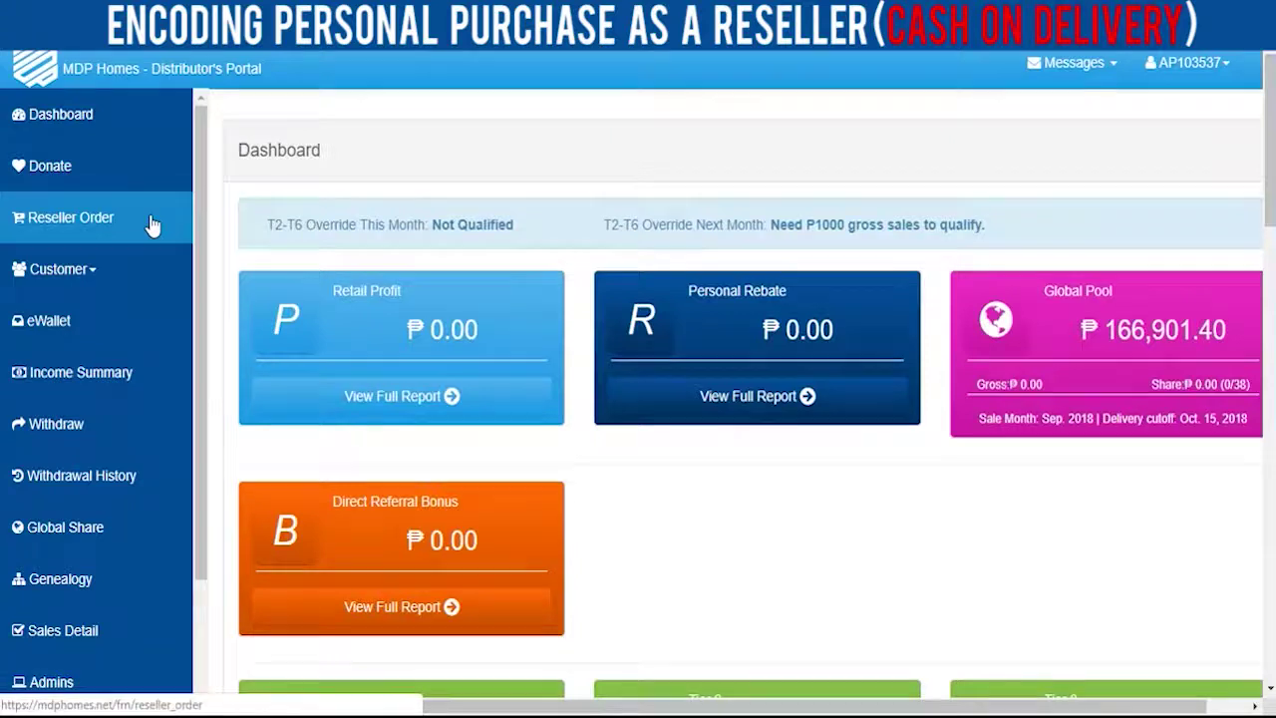
# - Open the Reseller Order form from the left sidebar
pyautogui.click(105, 223)
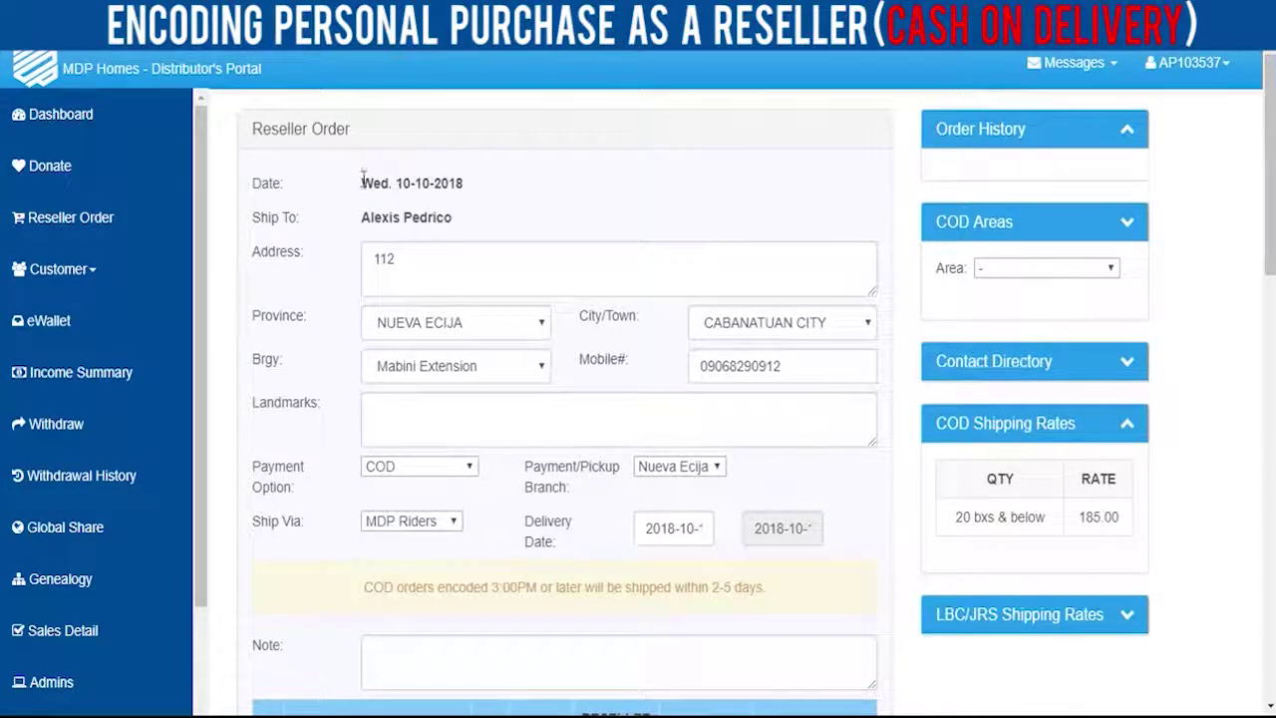
# - Replace the delivery address with the customer's street address and add the landmark 'Near pink house'
pyautogui.moveTo(364, 182); pyautogui.dragTo(825, 544)
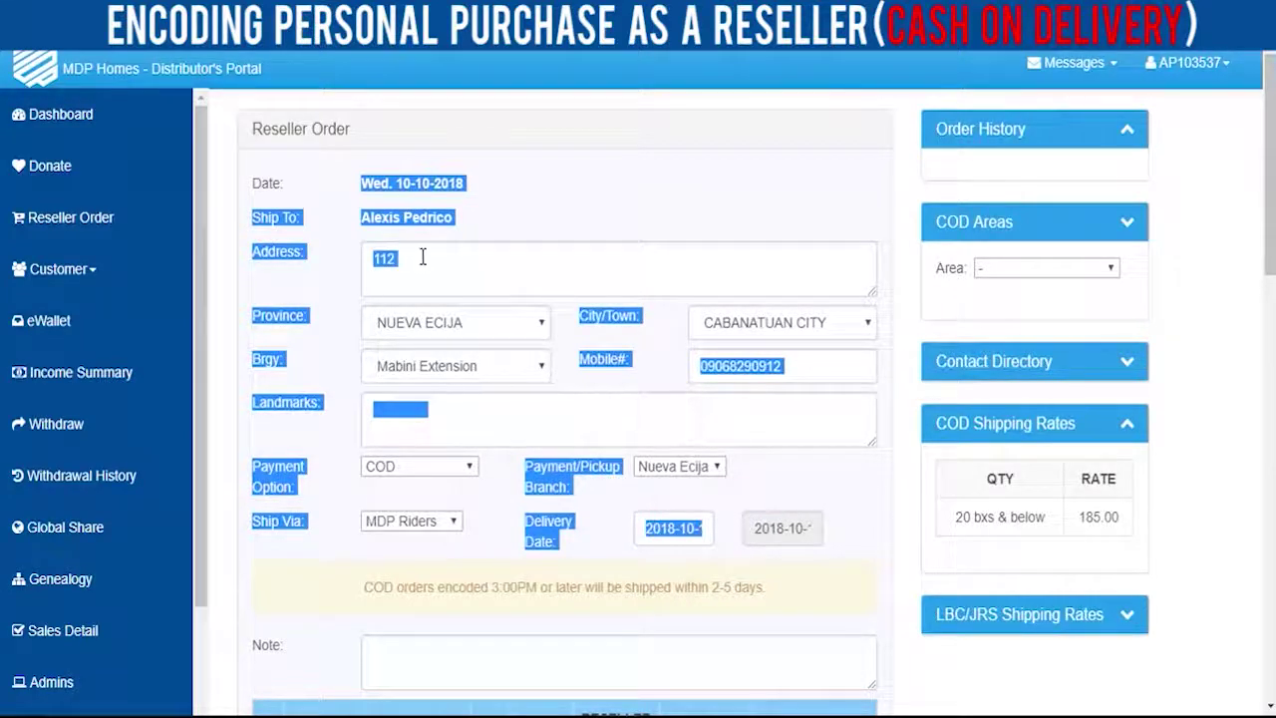
pyautogui.click(422, 257)
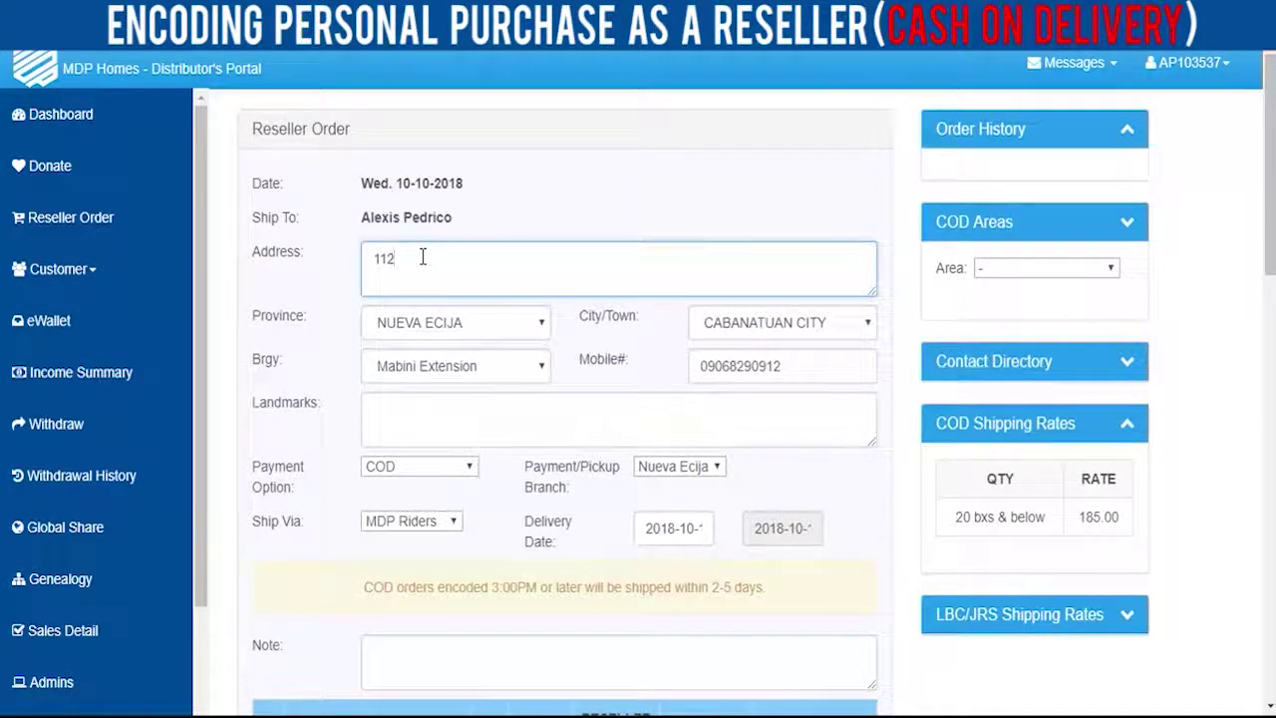
pyautogui.press('BackSpace')
pyautogui.press('BackSpace')
pyautogui.press('BackSpace')
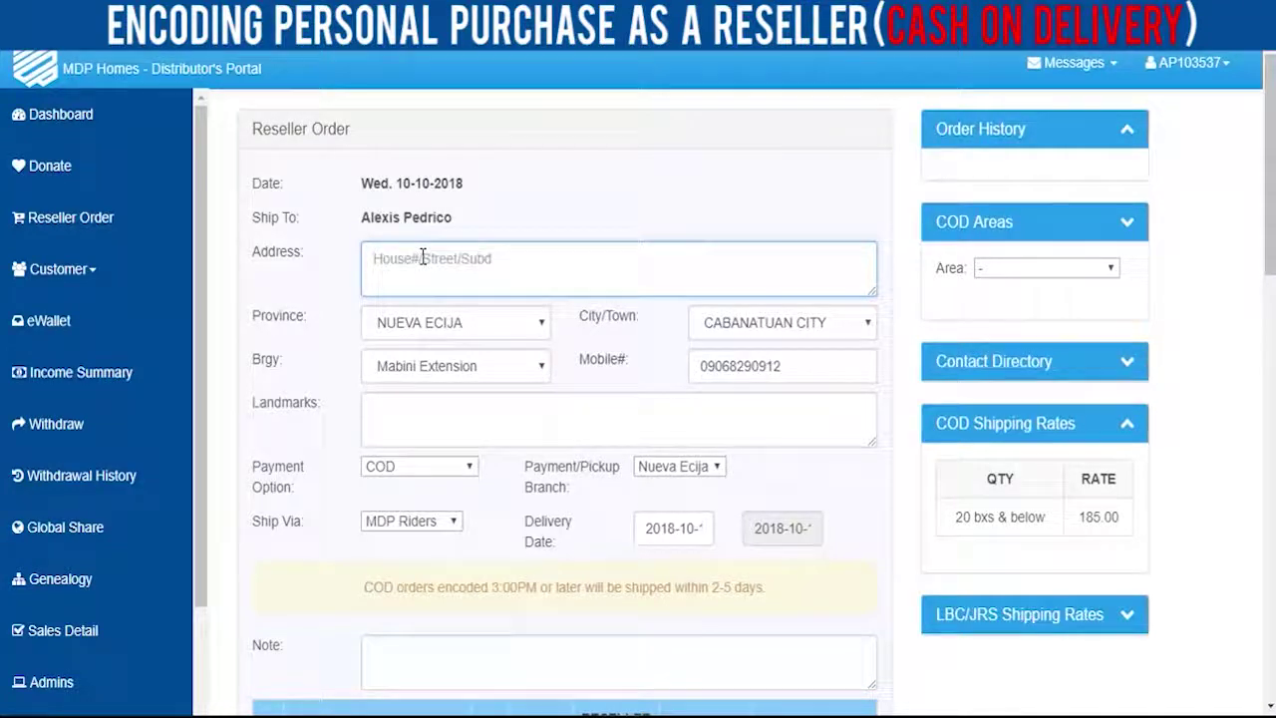
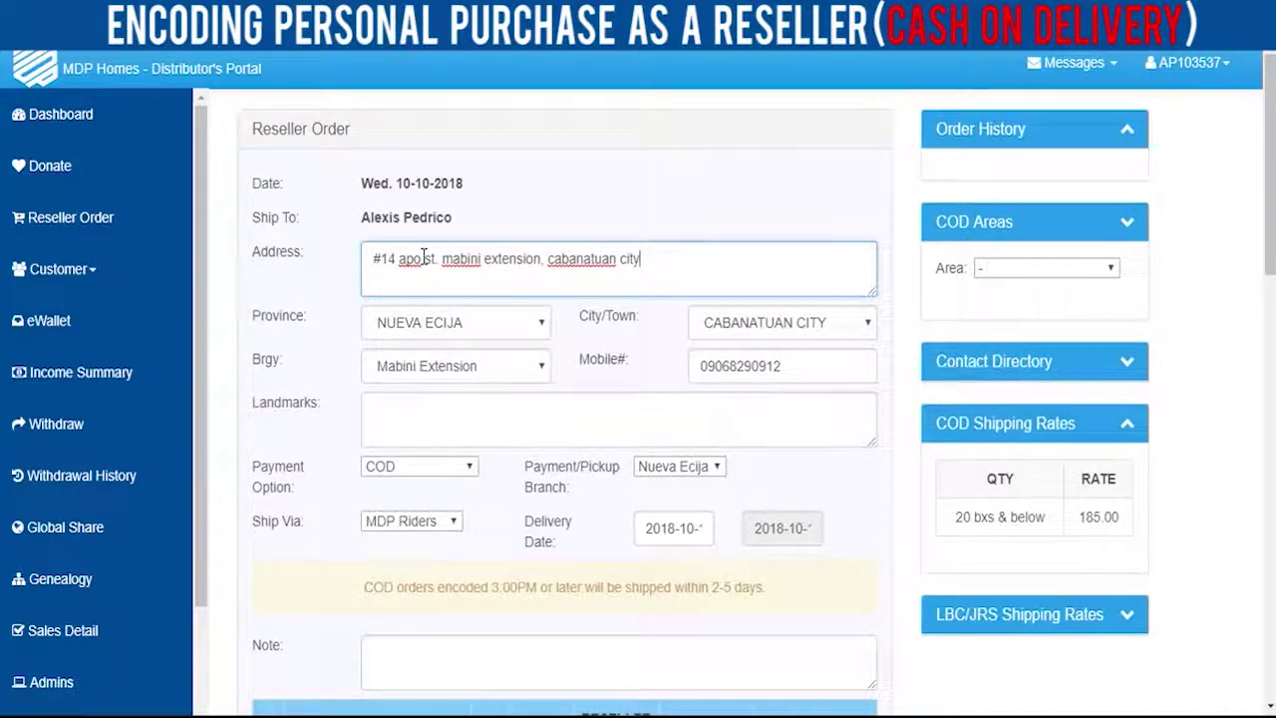
pyautogui.click(389, 417)
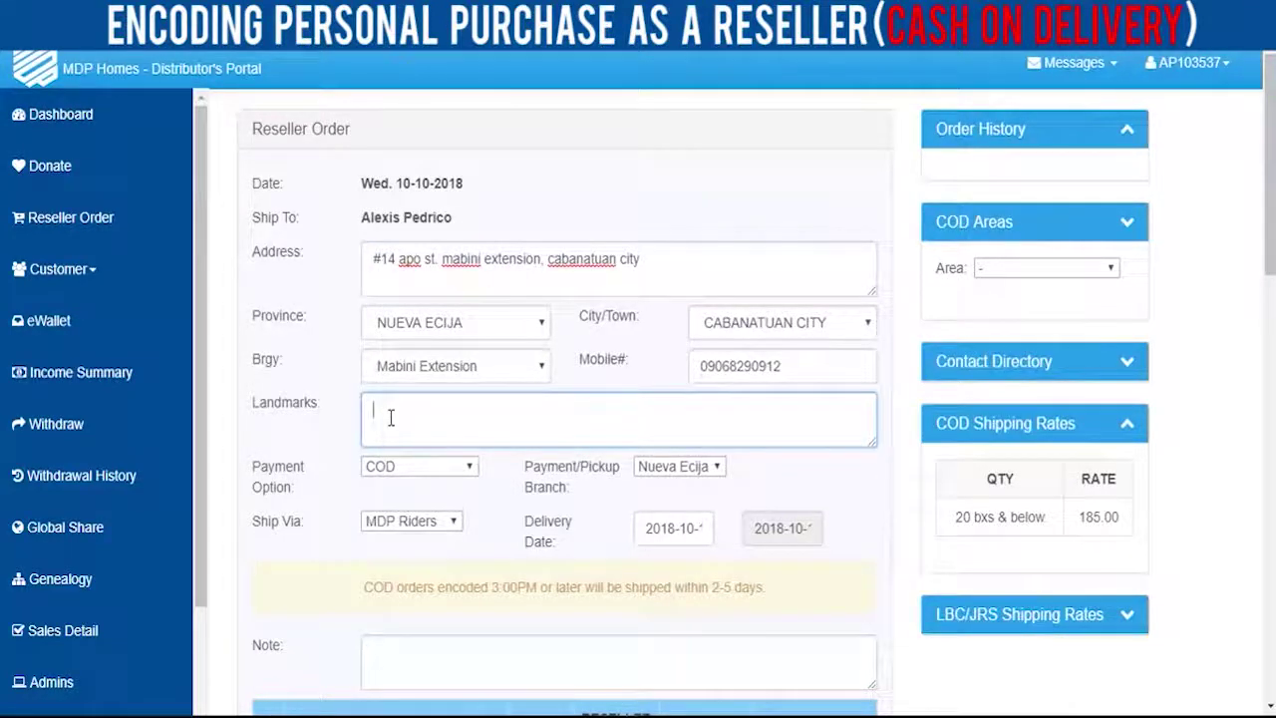
pyautogui.write('Near pink house')
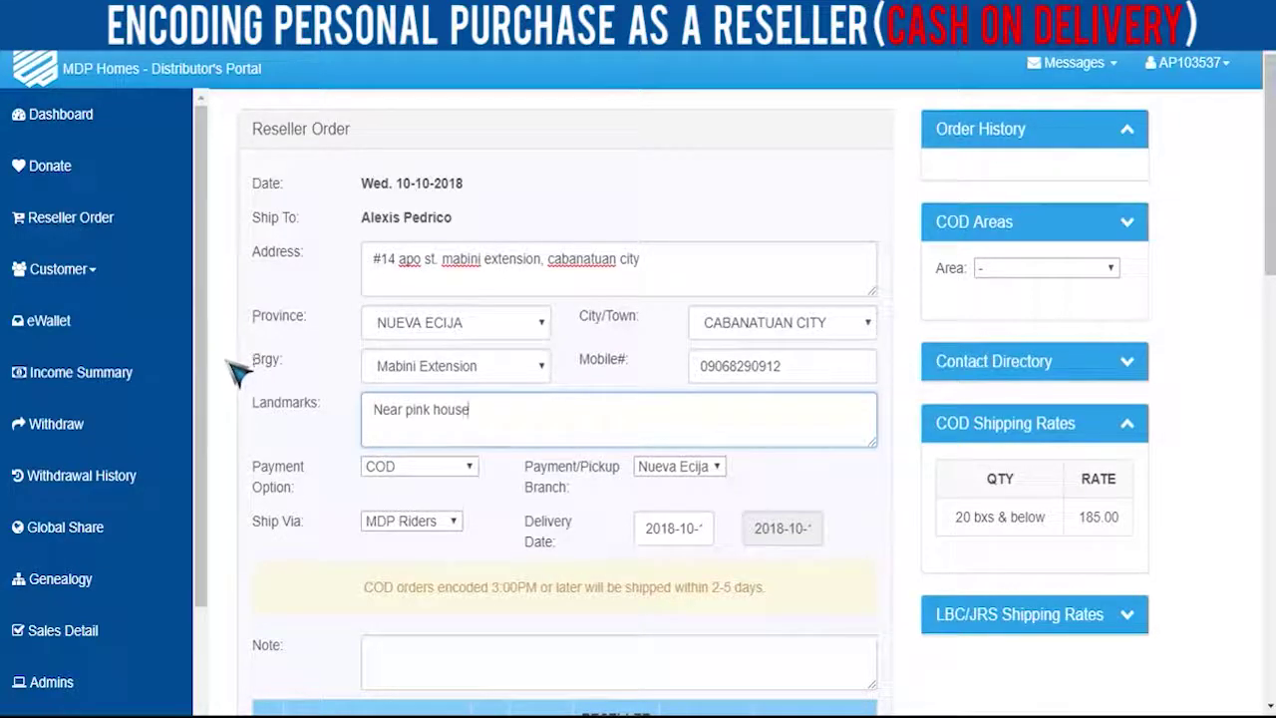
# - Set payment to COD, the pickup branch to Nueva Ecija, and delivery to 16 October 2018
pyautogui.click(467, 469)
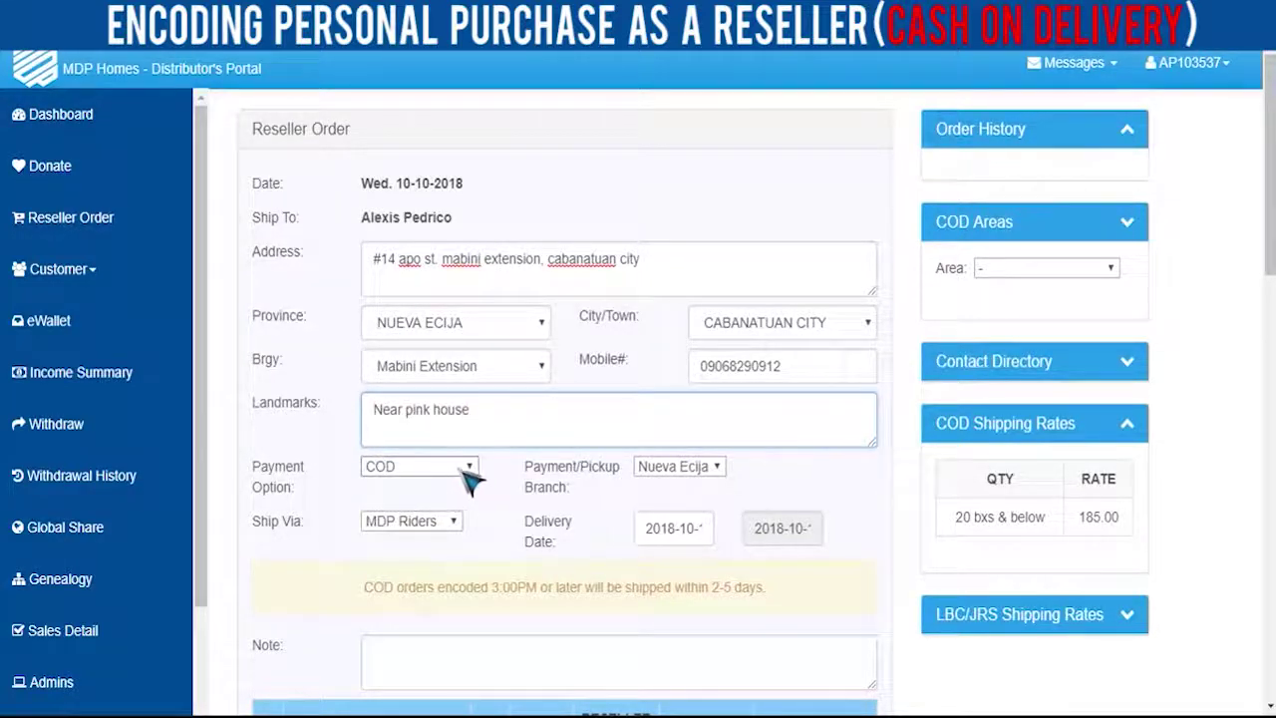
pyautogui.click(430, 489)
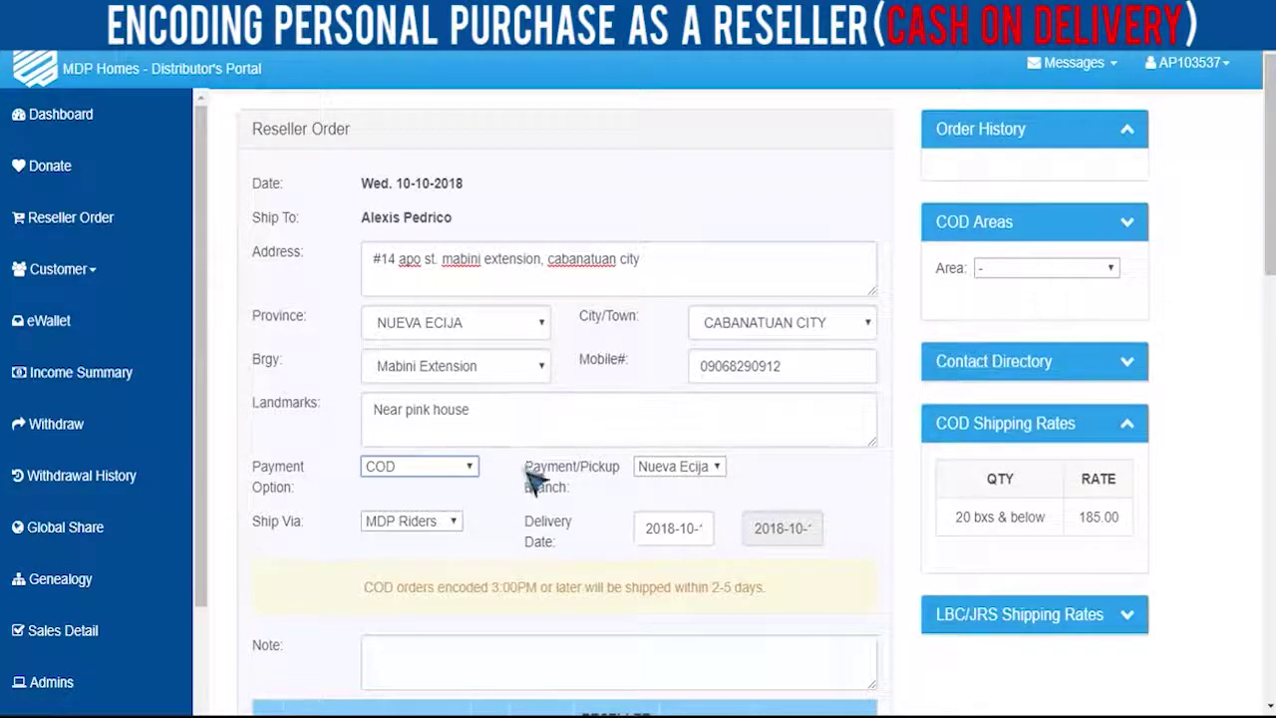
pyautogui.click(710, 477)
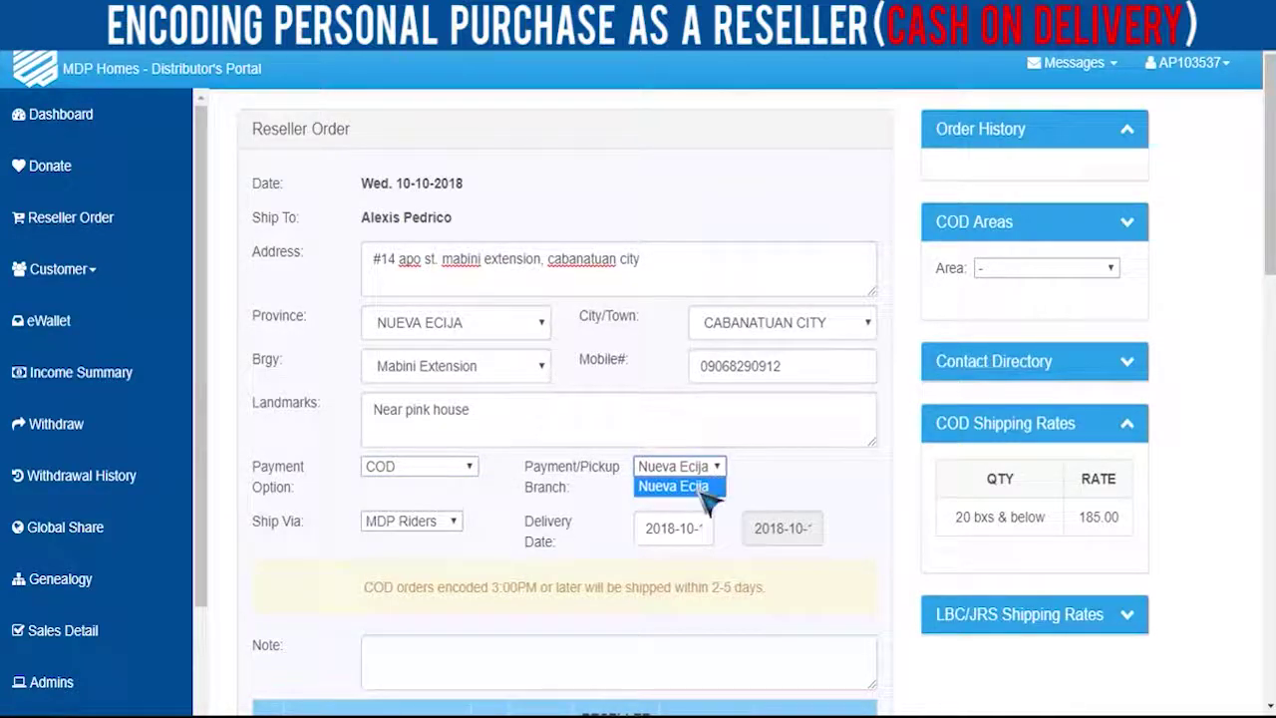
pyautogui.click(706, 486)
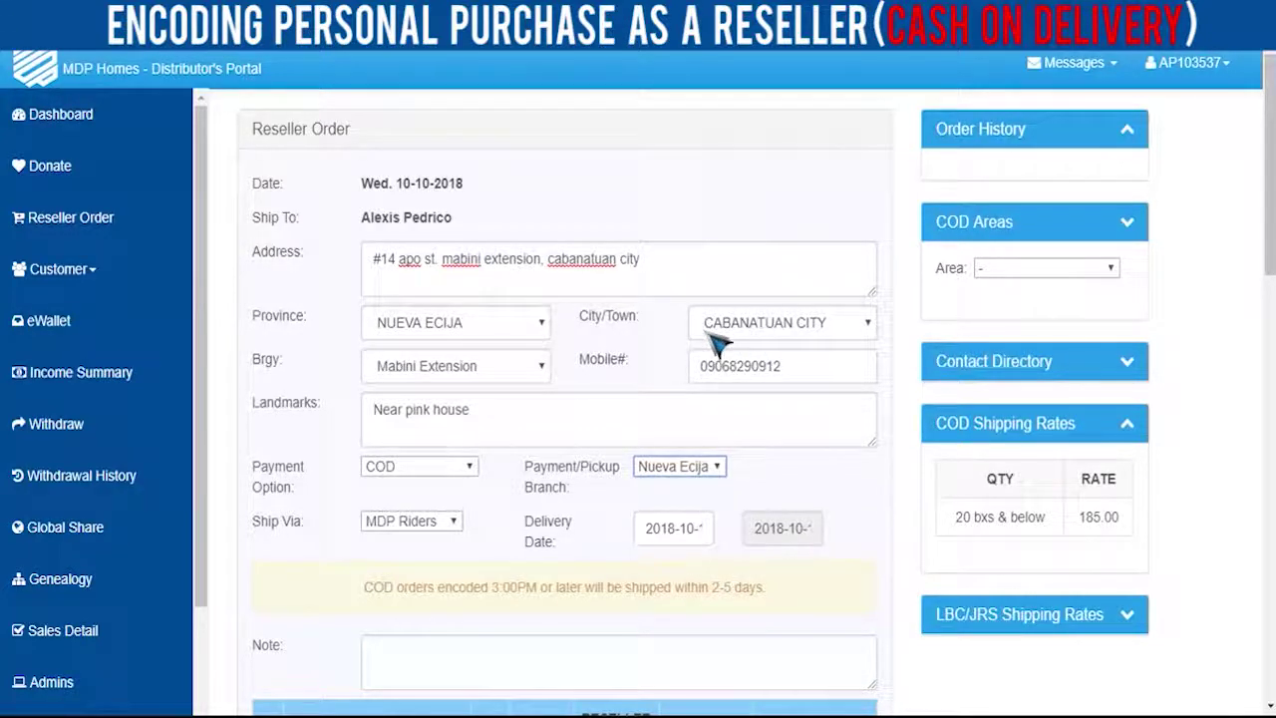
pyautogui.click(686, 528)
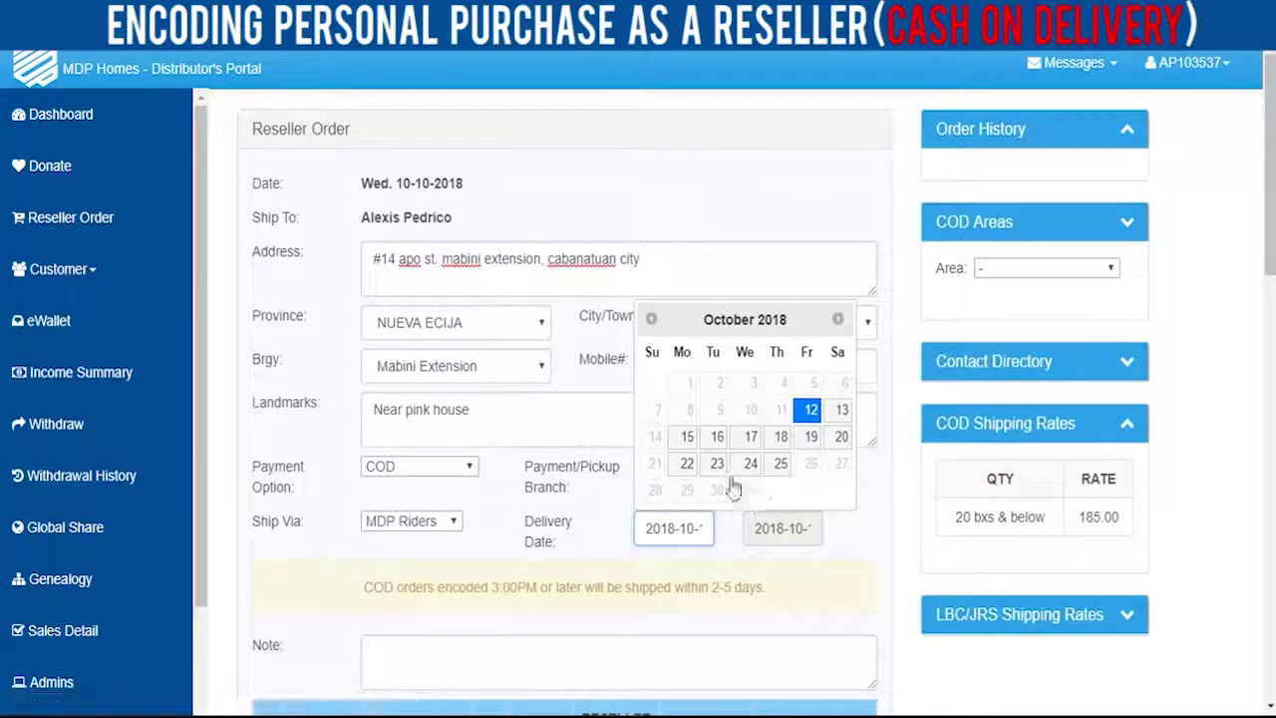
pyautogui.click(719, 439)
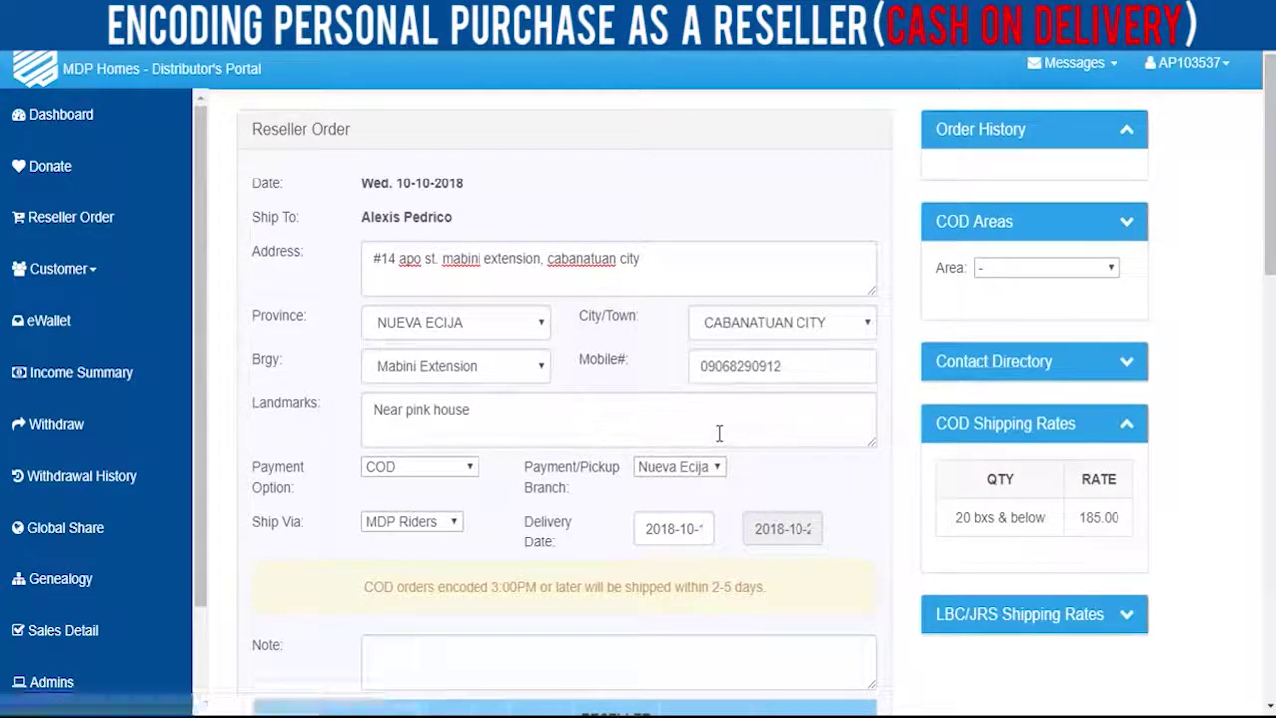
pyautogui.scroll(-3, 663, 467)
pyautogui.scroll(1, 663, 466)
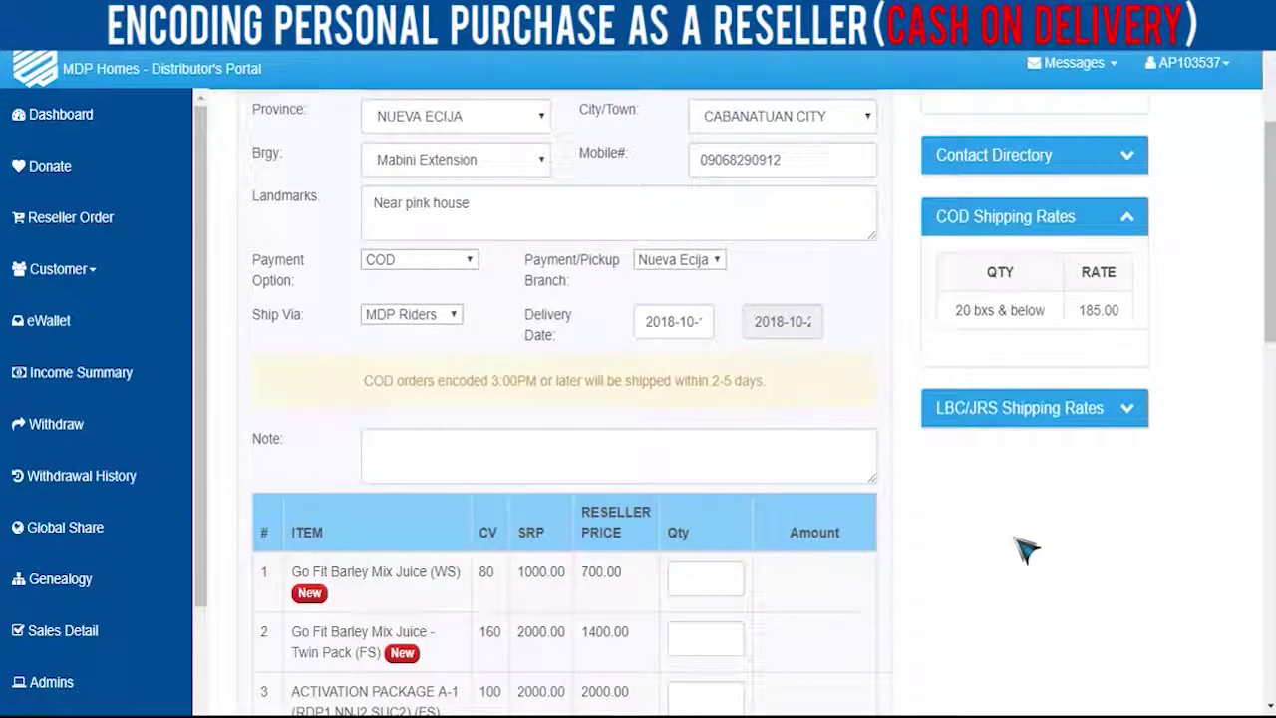
# - Enter quantity 5 for Go Fit Barley Mix Juice - Twin Pack (FS)
pyautogui.scroll(-2, 1030, 553)
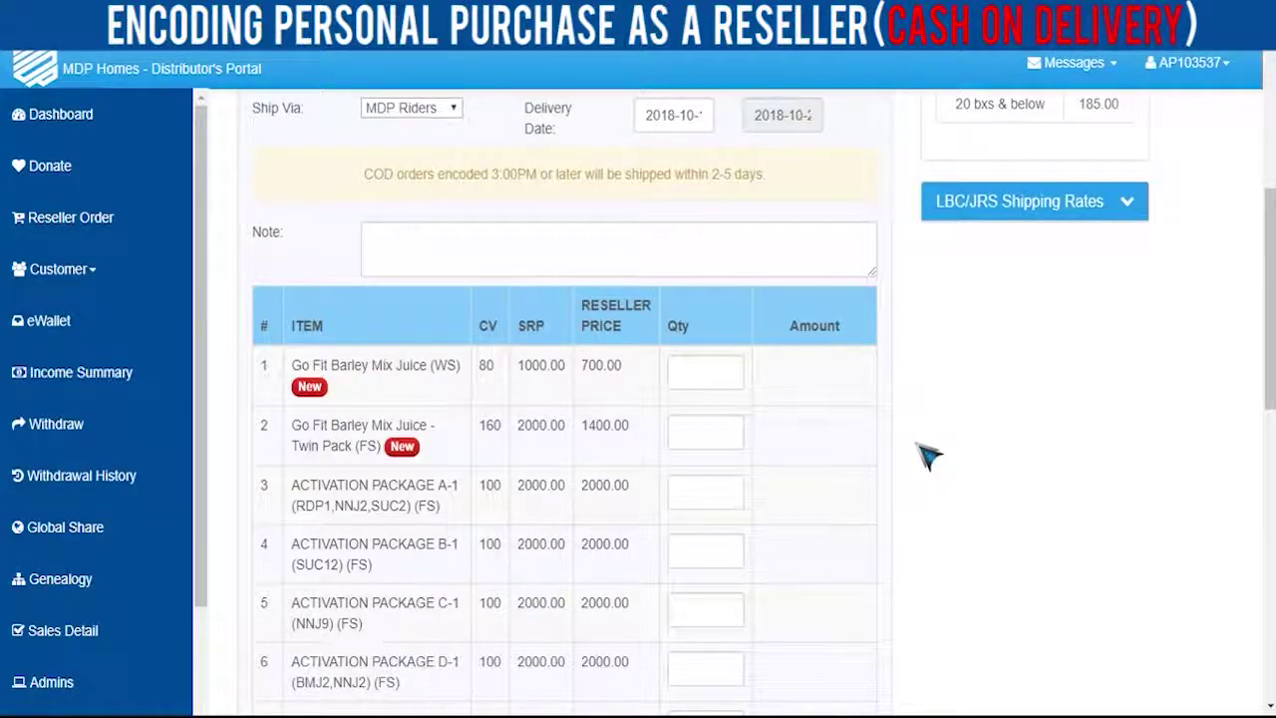
pyautogui.click(705, 435)
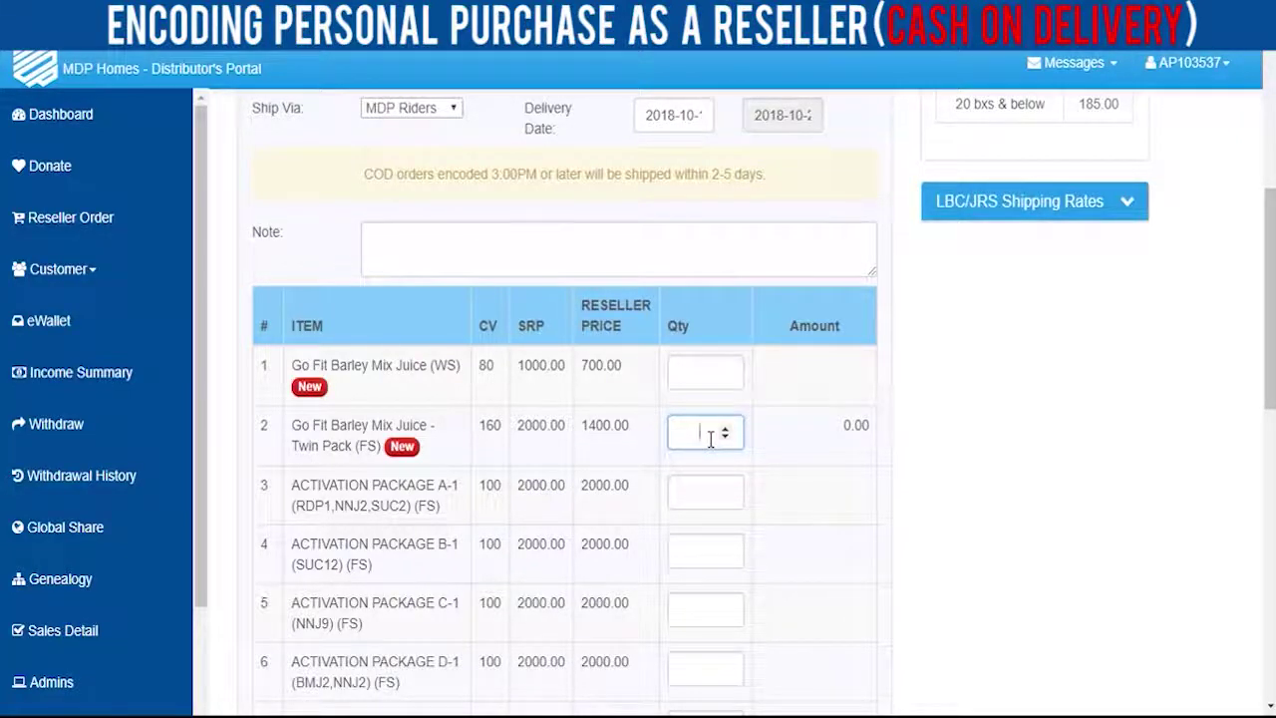
pyautogui.write('5')
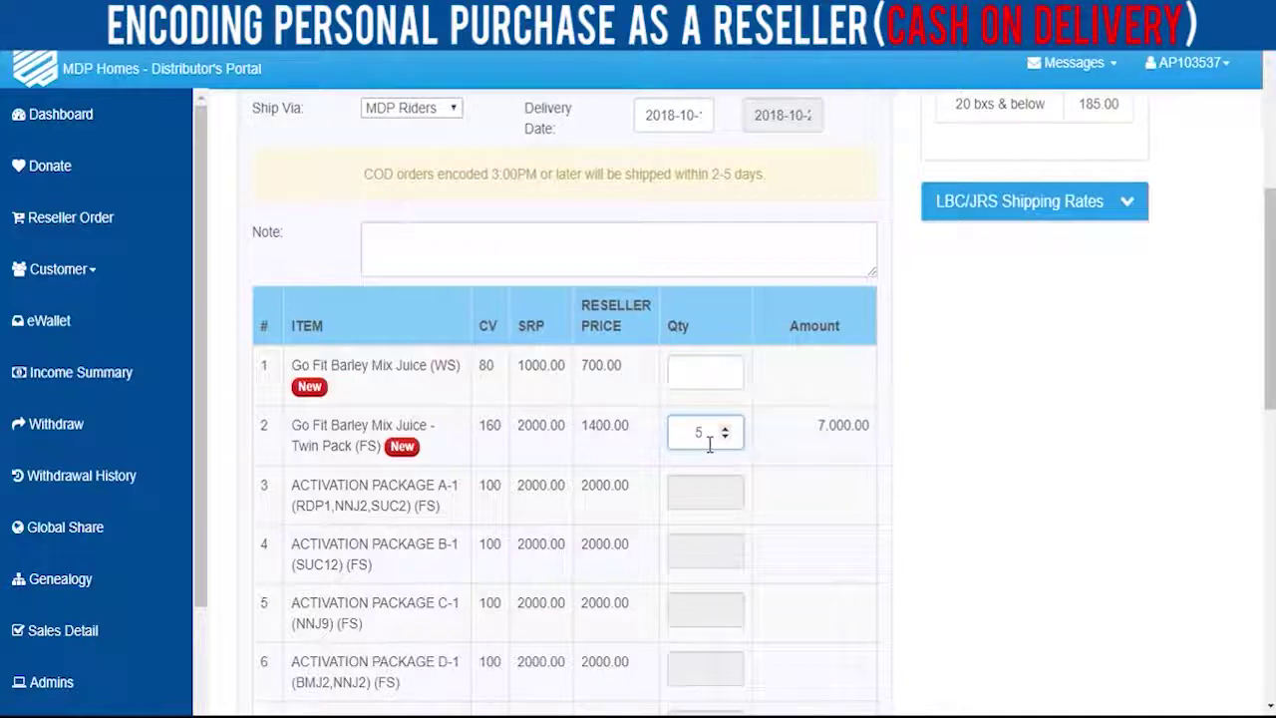
# - Clear the 185 shipping fee to 00 and check the 7,000.00 net total
pyautogui.scroll(-4, 942, 461)
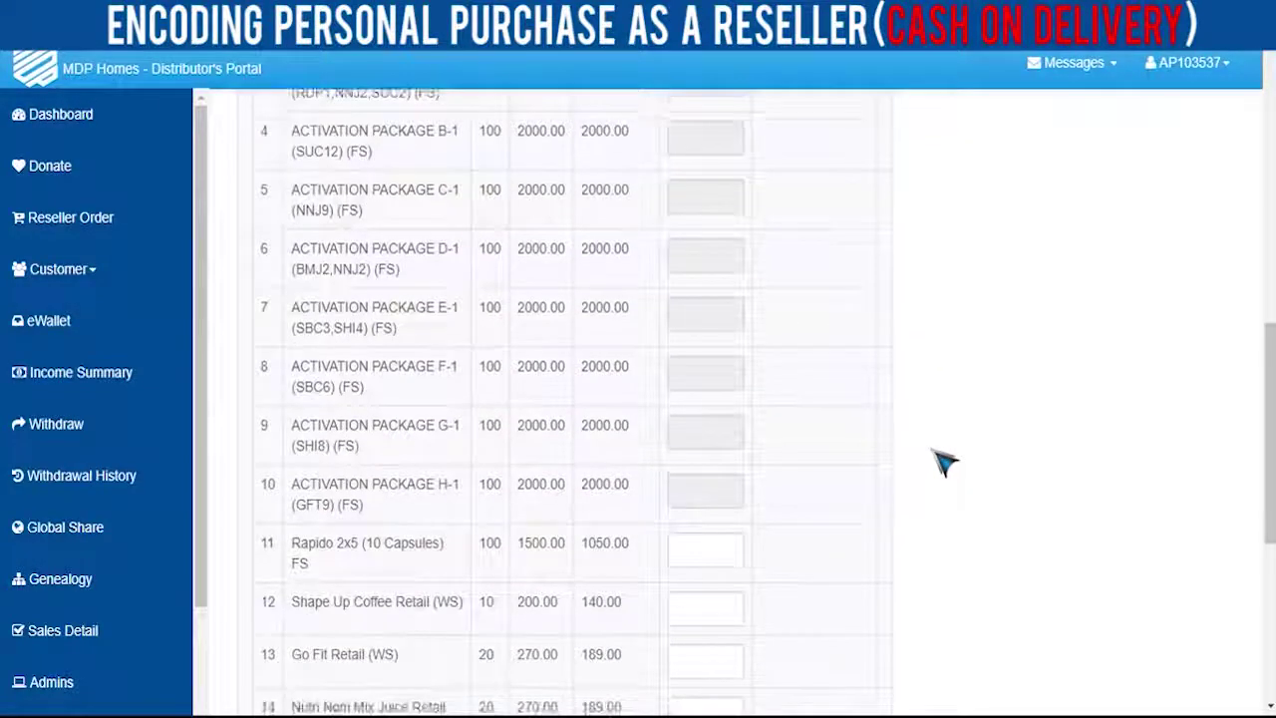
pyautogui.scroll(-5, 942, 461)
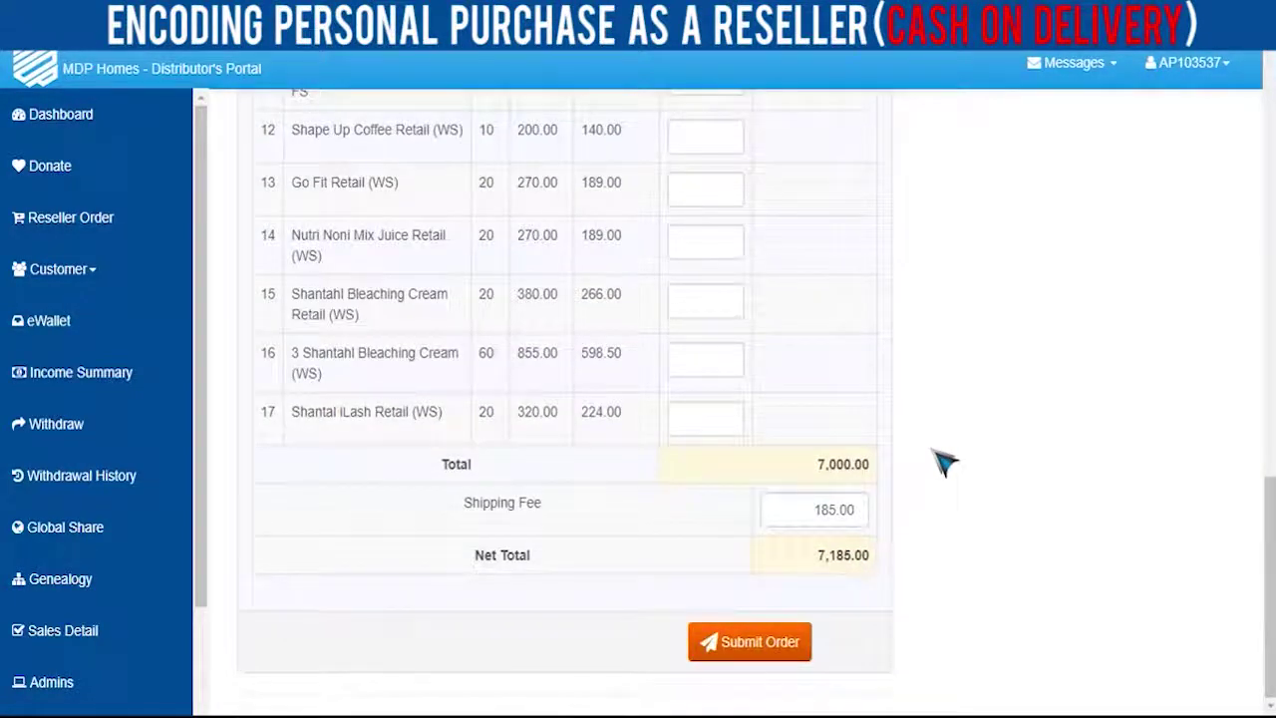
pyautogui.click(845, 509)
pyautogui.press('BackSpace')
pyautogui.press('BackSpace')
pyautogui.press('BackSpace')
pyautogui.press('BackSpace')
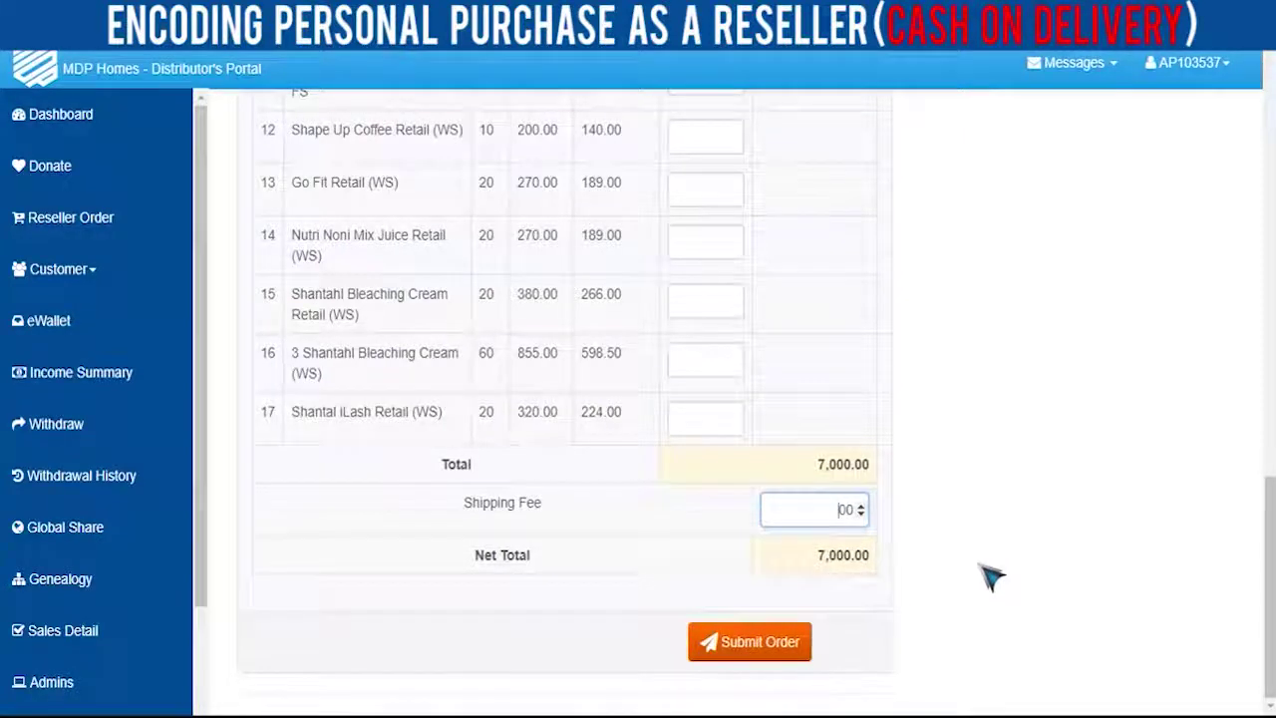
pyautogui.scroll(10, 994, 578)
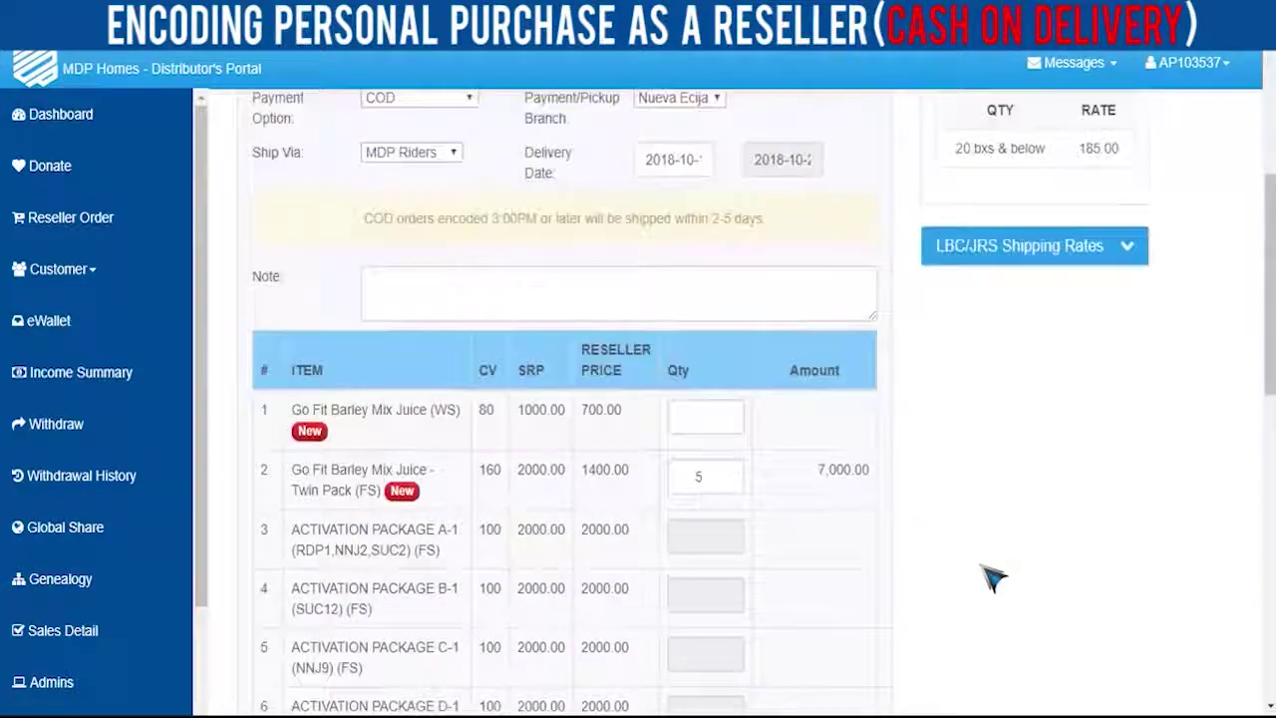
pyautogui.scroll(3, 993, 578)
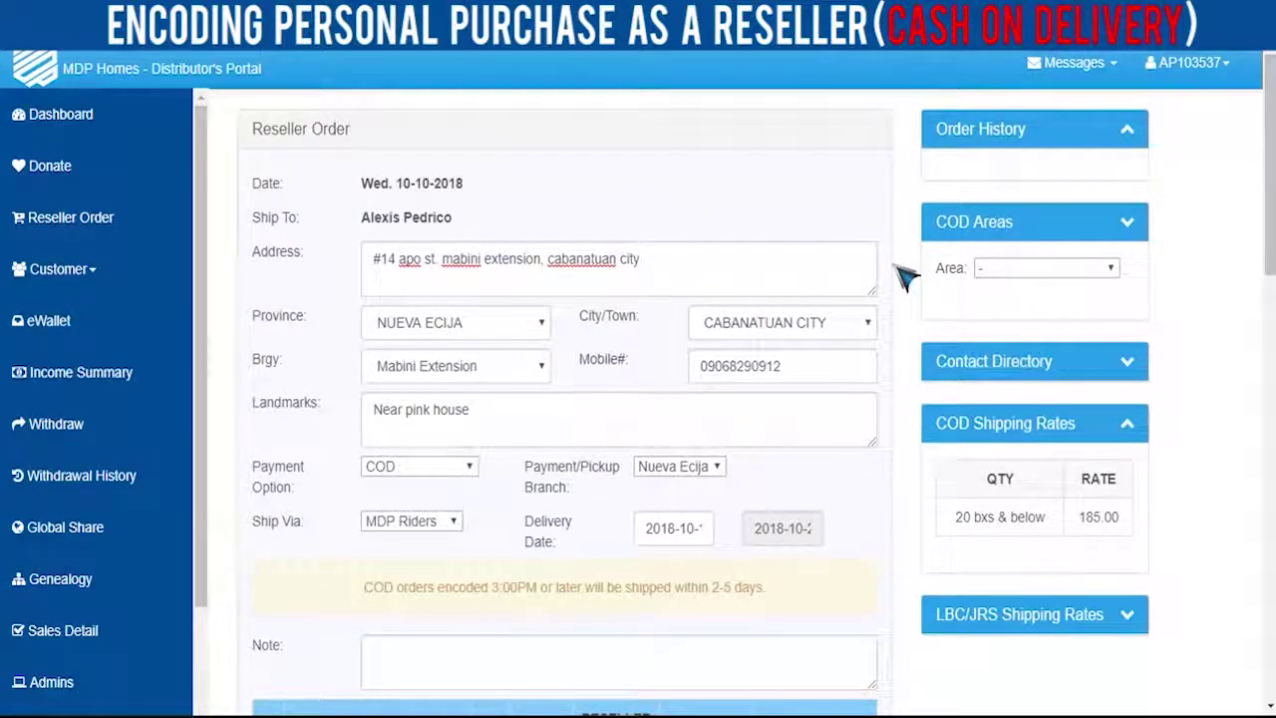
pyautogui.click(1103, 279)
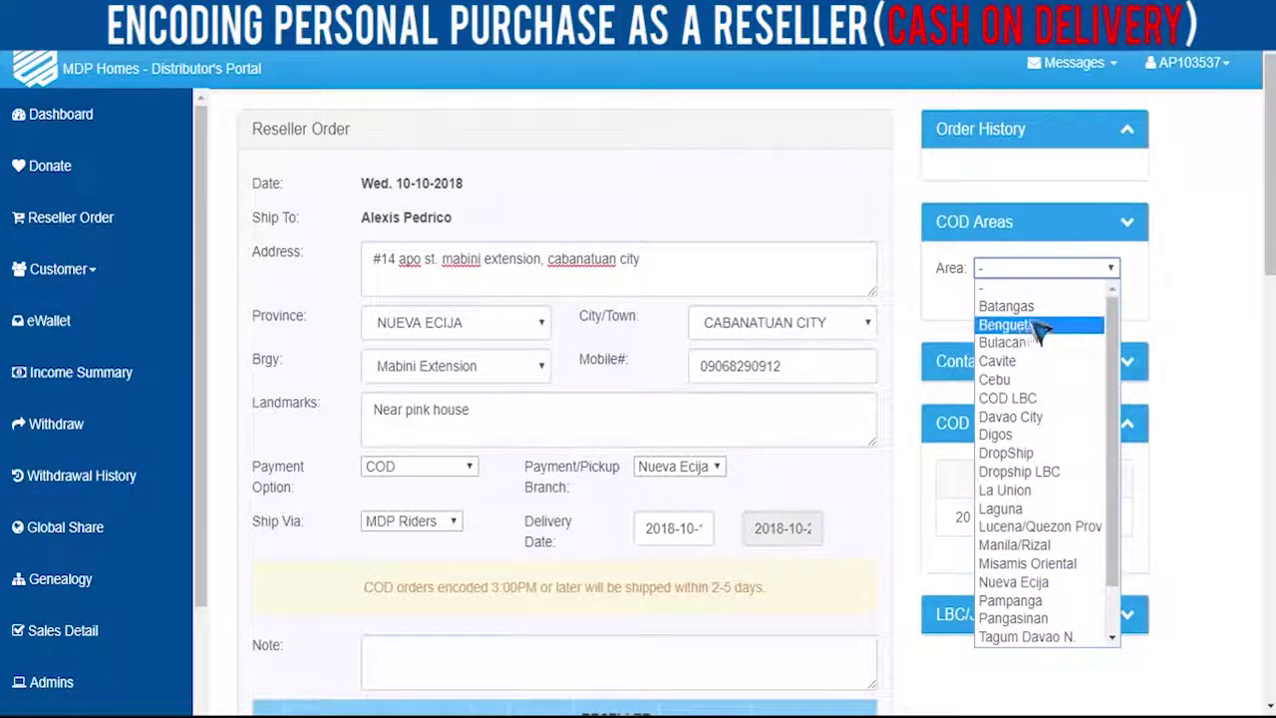
pyautogui.click(1204, 262)
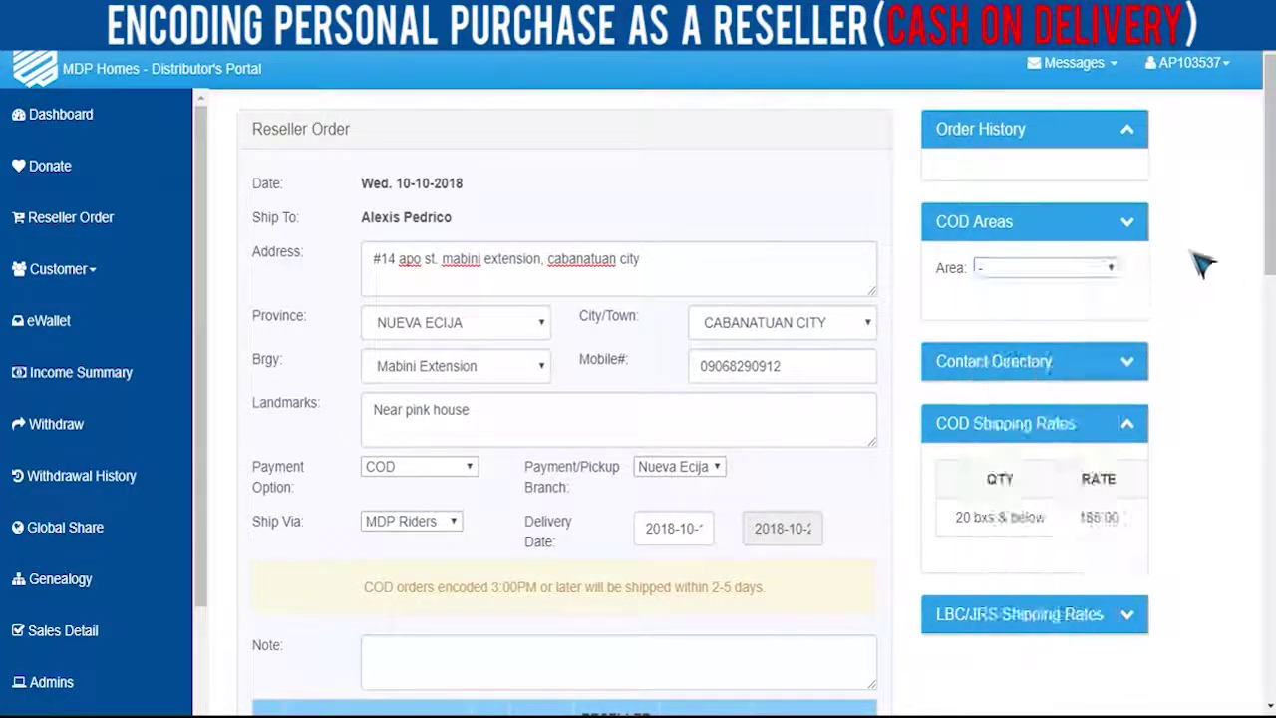
pyautogui.click(1126, 371)
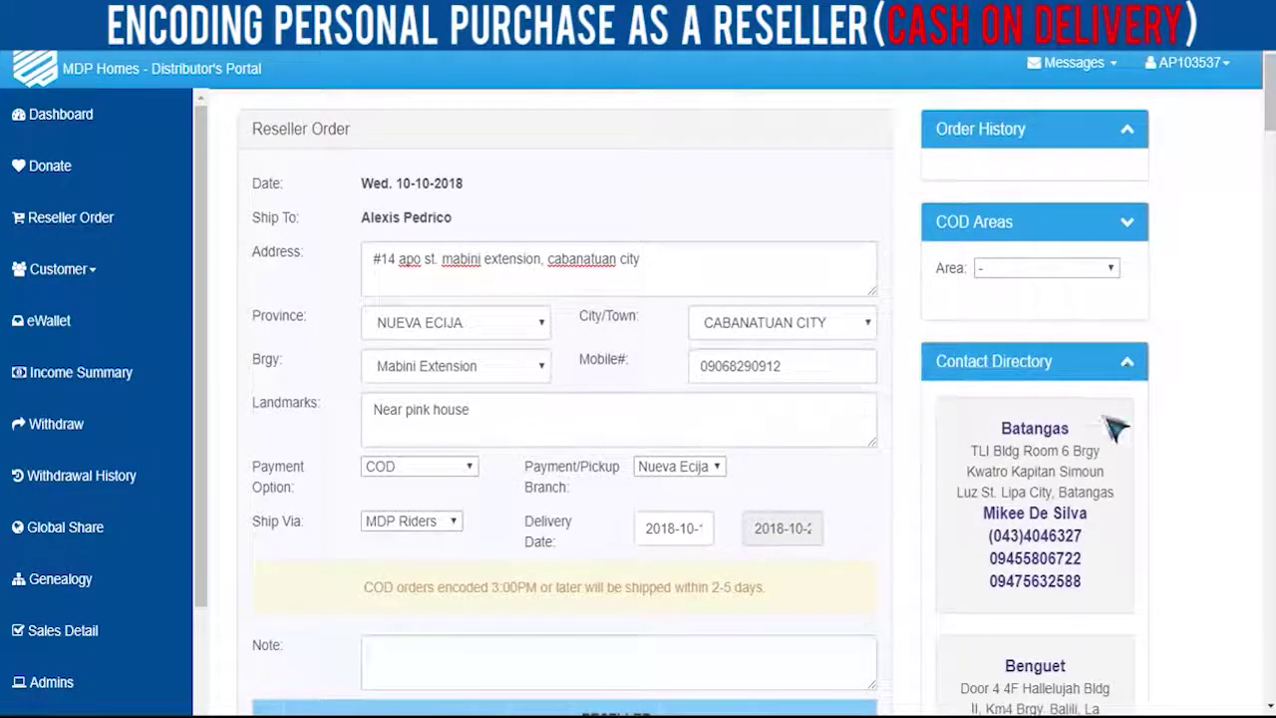
pyautogui.scroll(-2, 1117, 423)
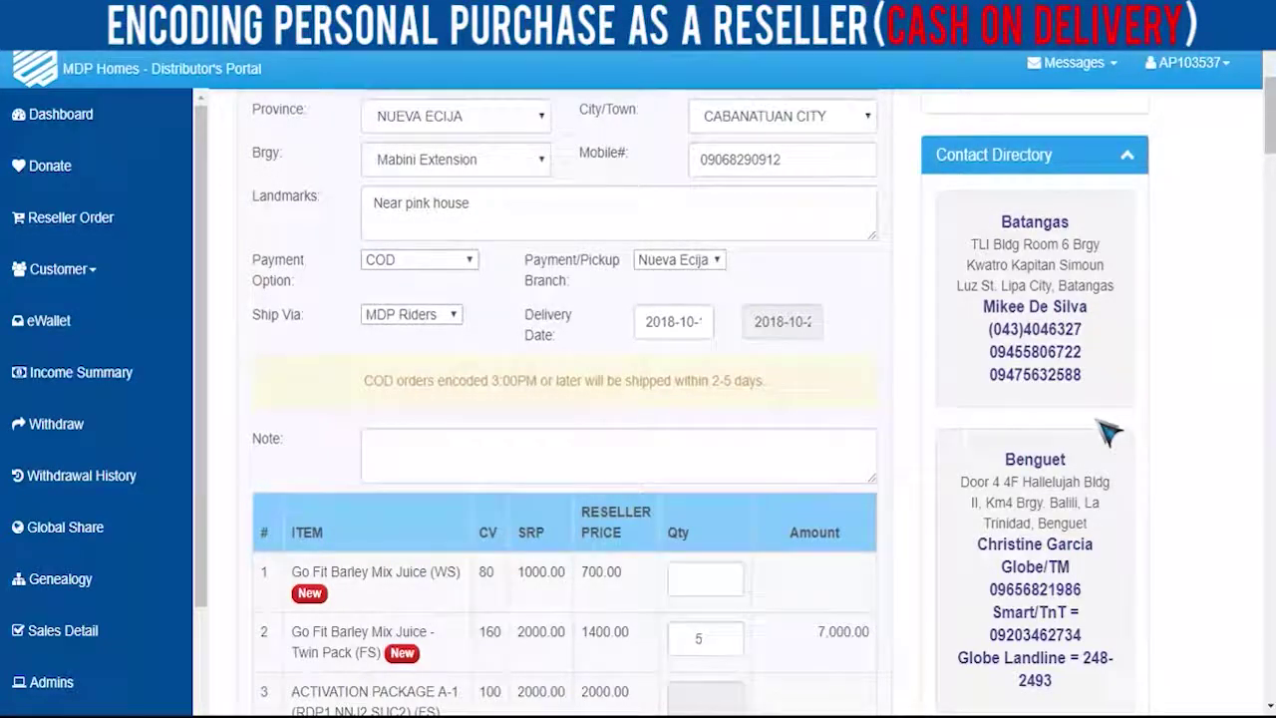
pyautogui.scroll(-2, 1108, 430)
pyautogui.scroll(-2, 1112, 436)
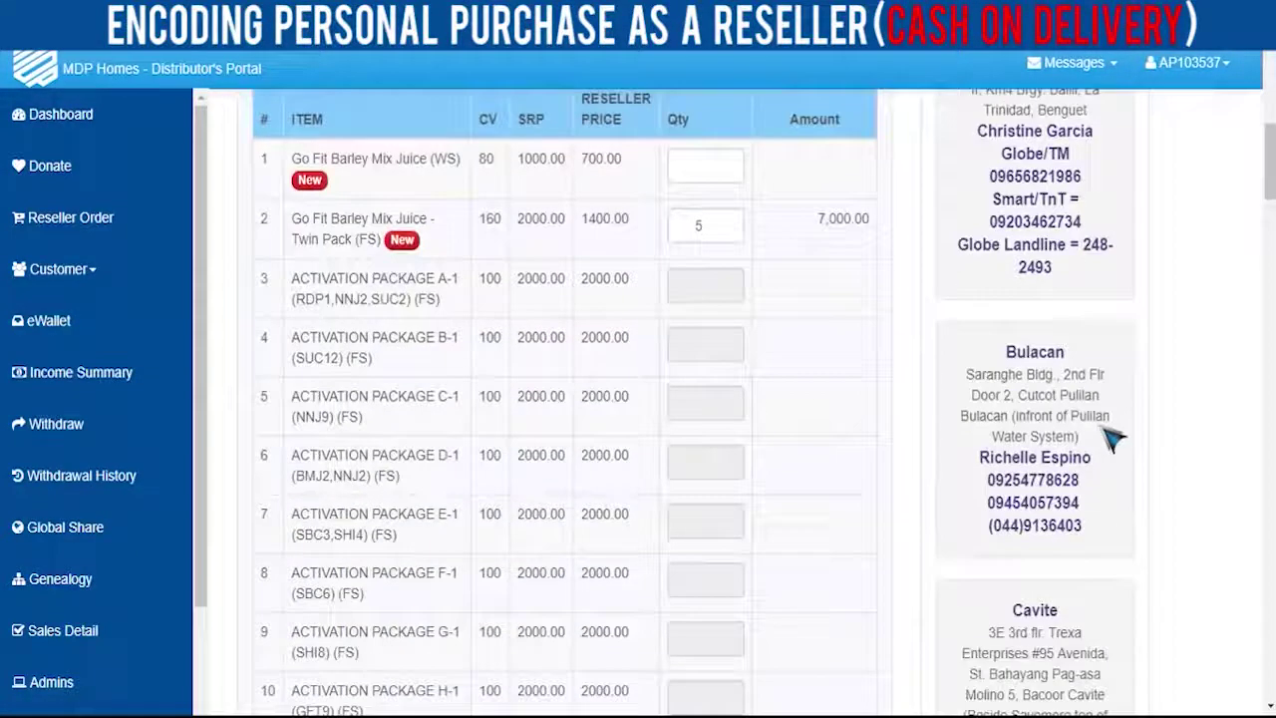
pyautogui.scroll(-6, 1113, 436)
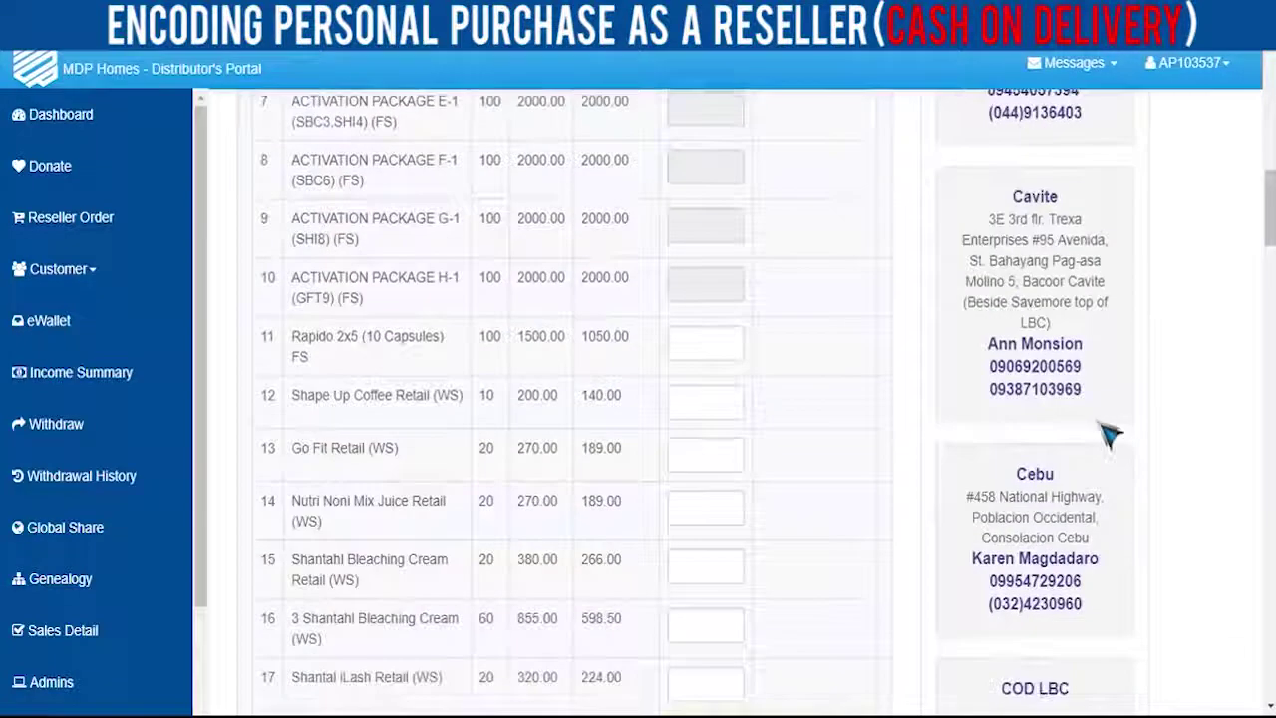
pyautogui.scroll(-1, 1111, 433)
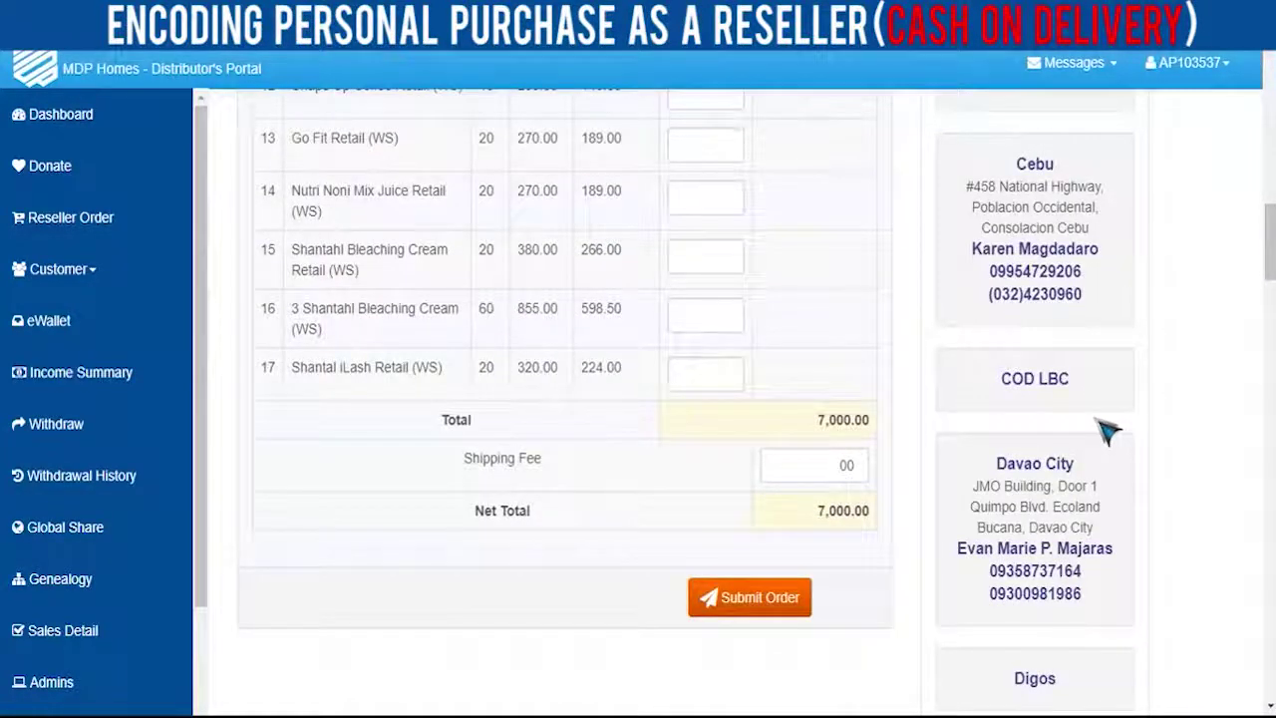
pyautogui.scroll(-3, 1109, 431)
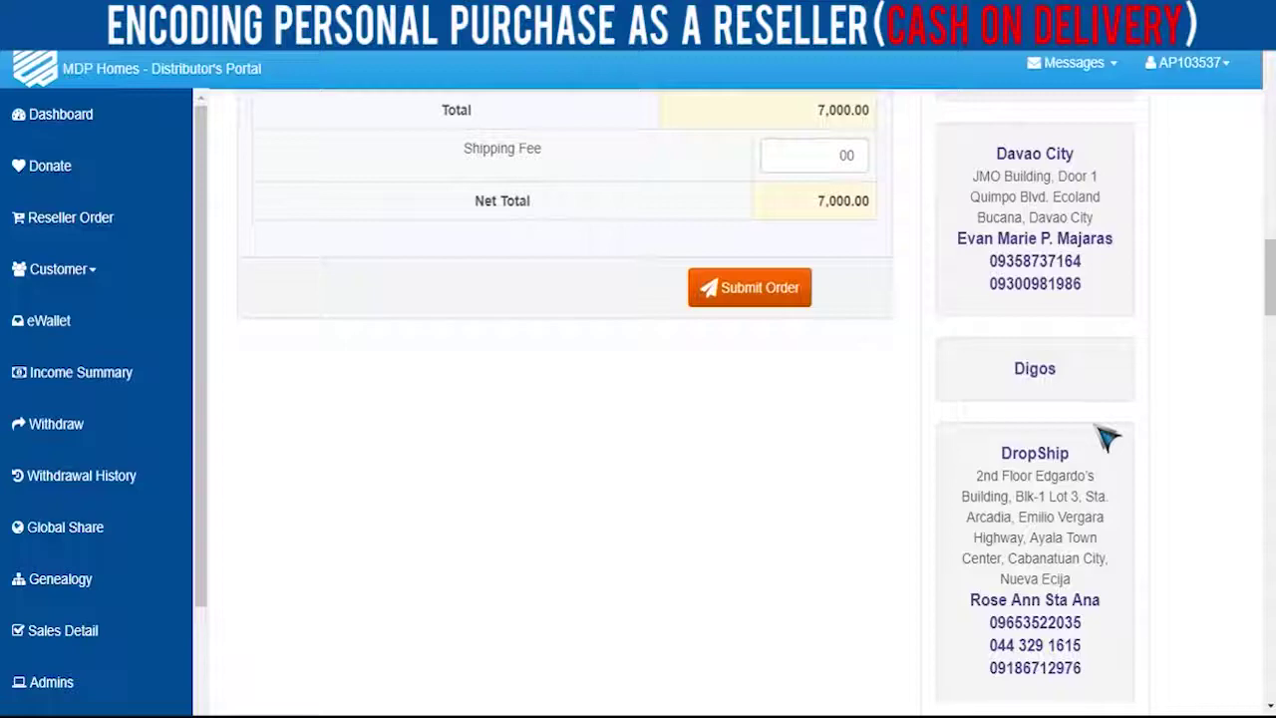
pyautogui.scroll(-4, 1104, 436)
pyautogui.scroll(14, 1097, 429)
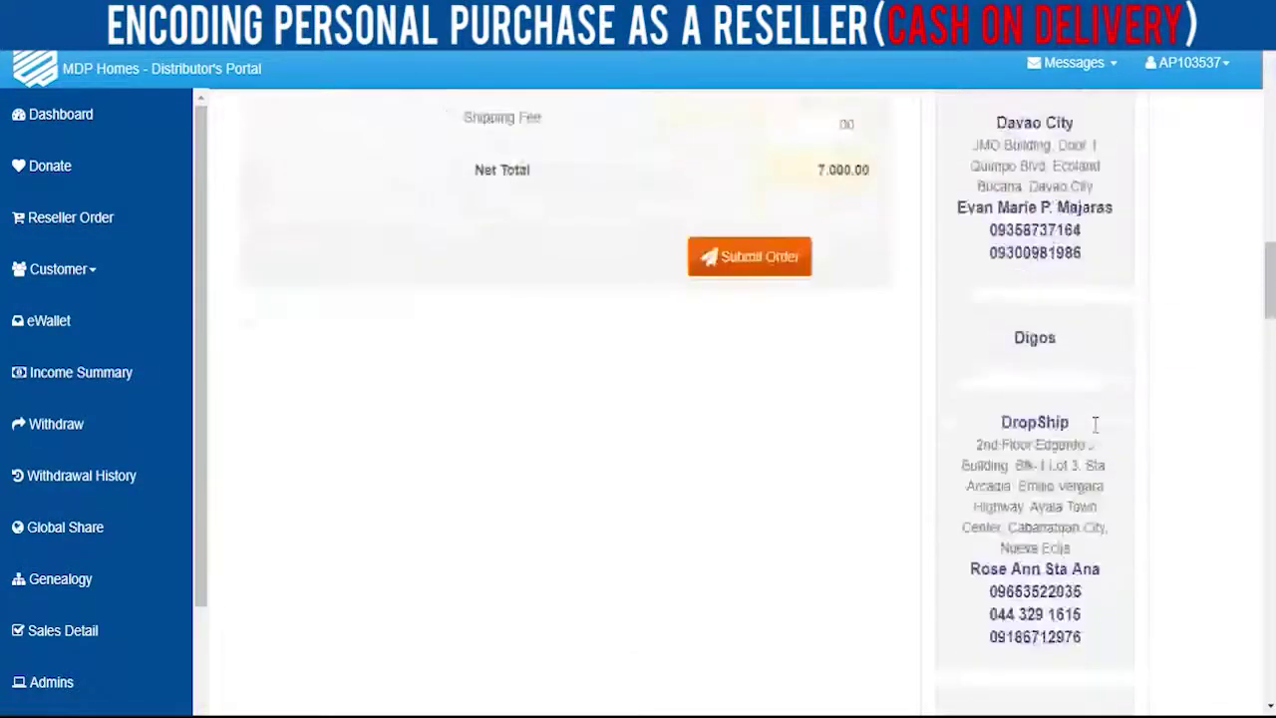
pyautogui.scroll(7, 1106, 436)
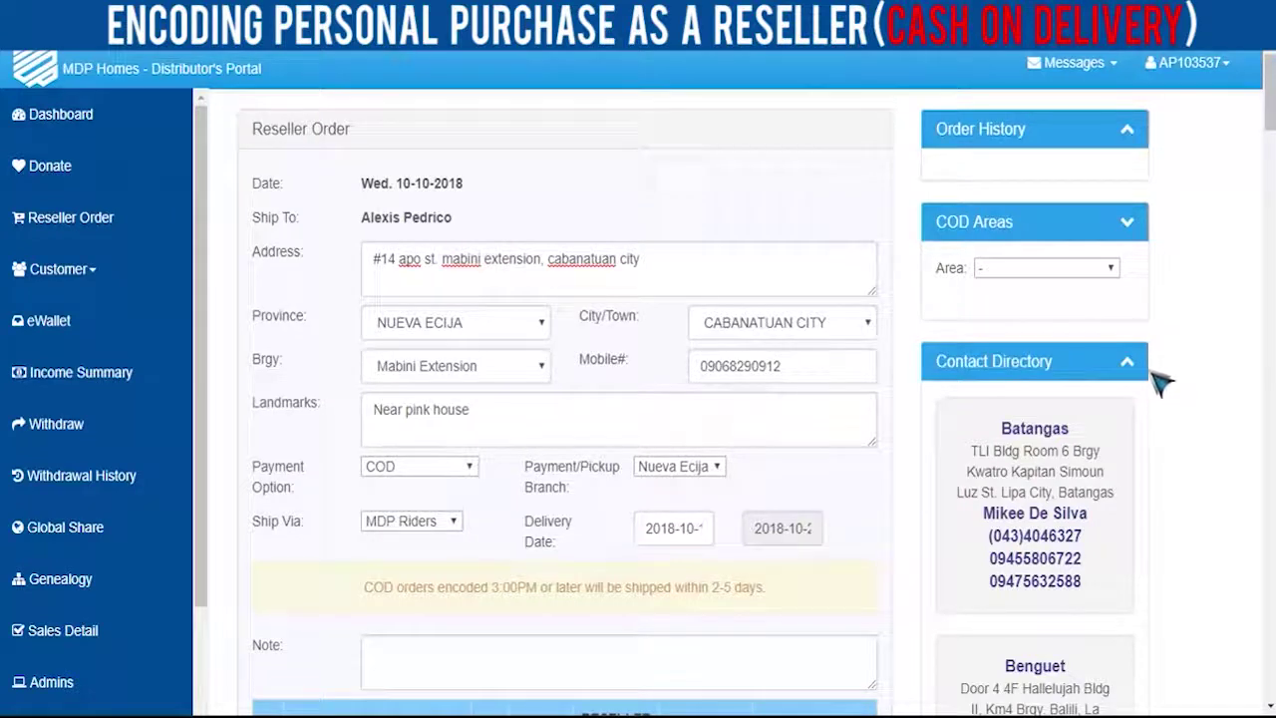
pyautogui.click(1126, 369)
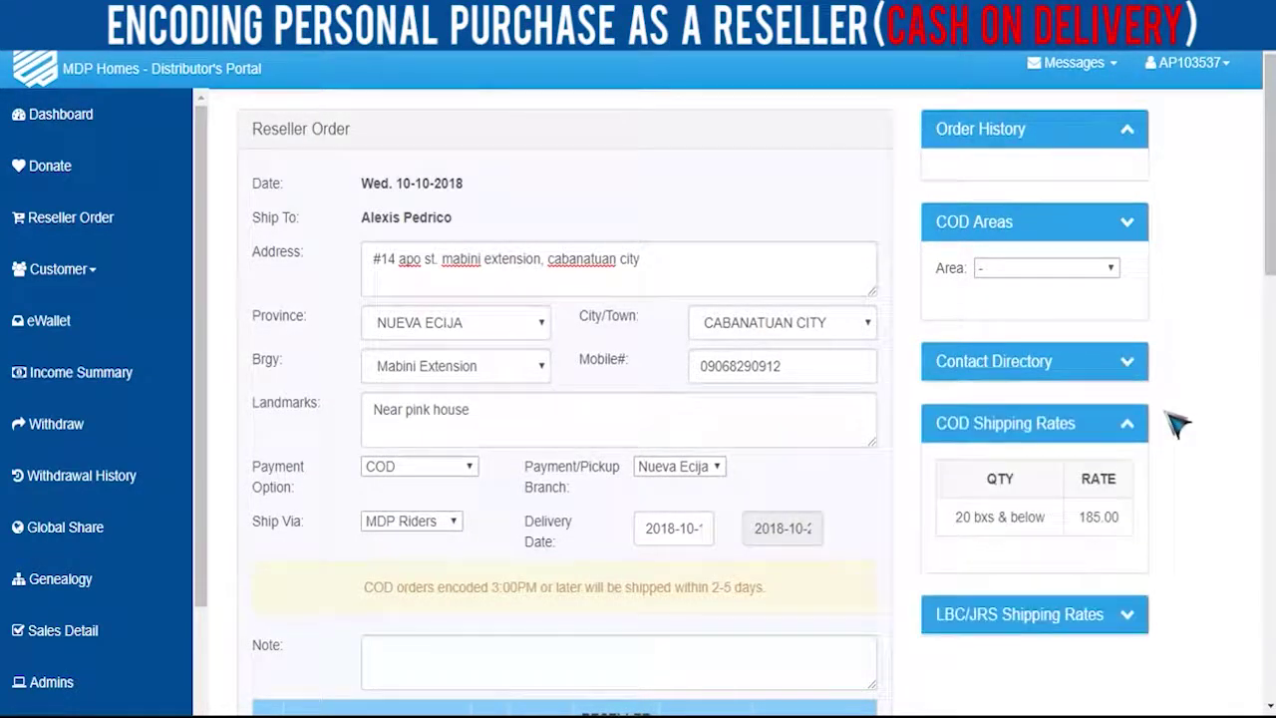
pyautogui.scroll(-2, 1146, 423)
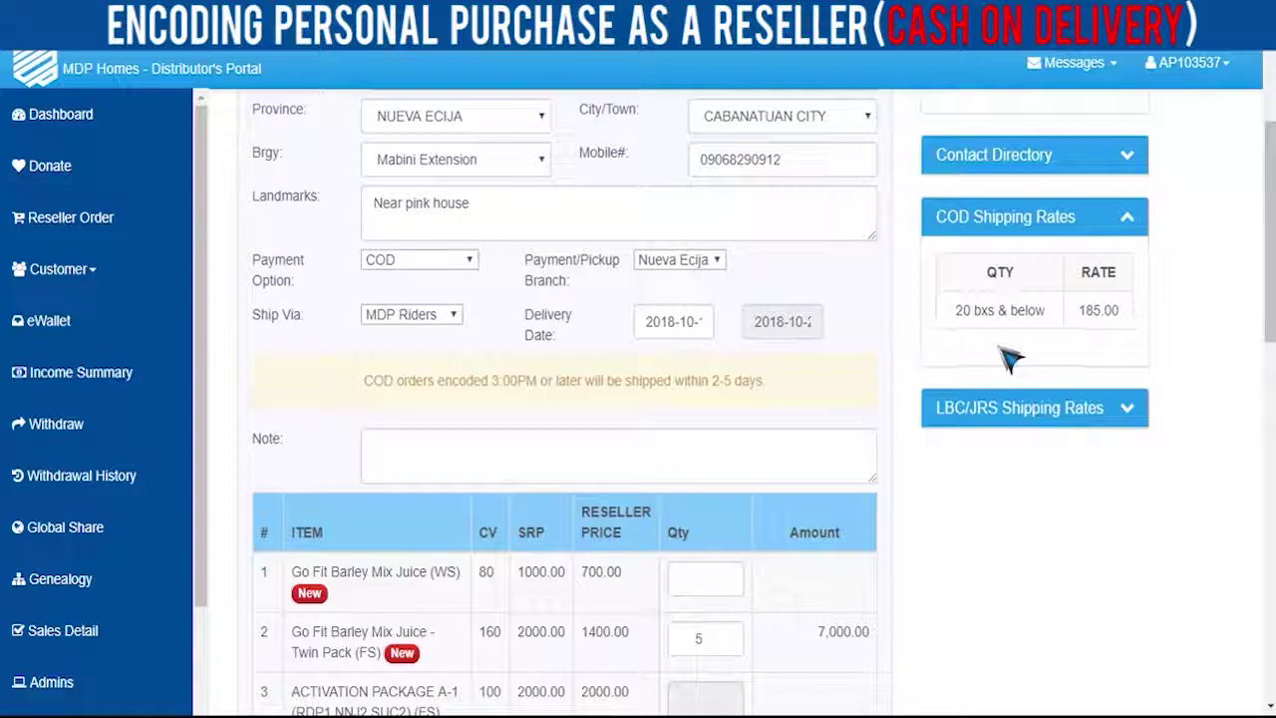
pyautogui.moveTo(957, 325); pyautogui.dragTo(1142, 331)
pyautogui.click(1215, 354)
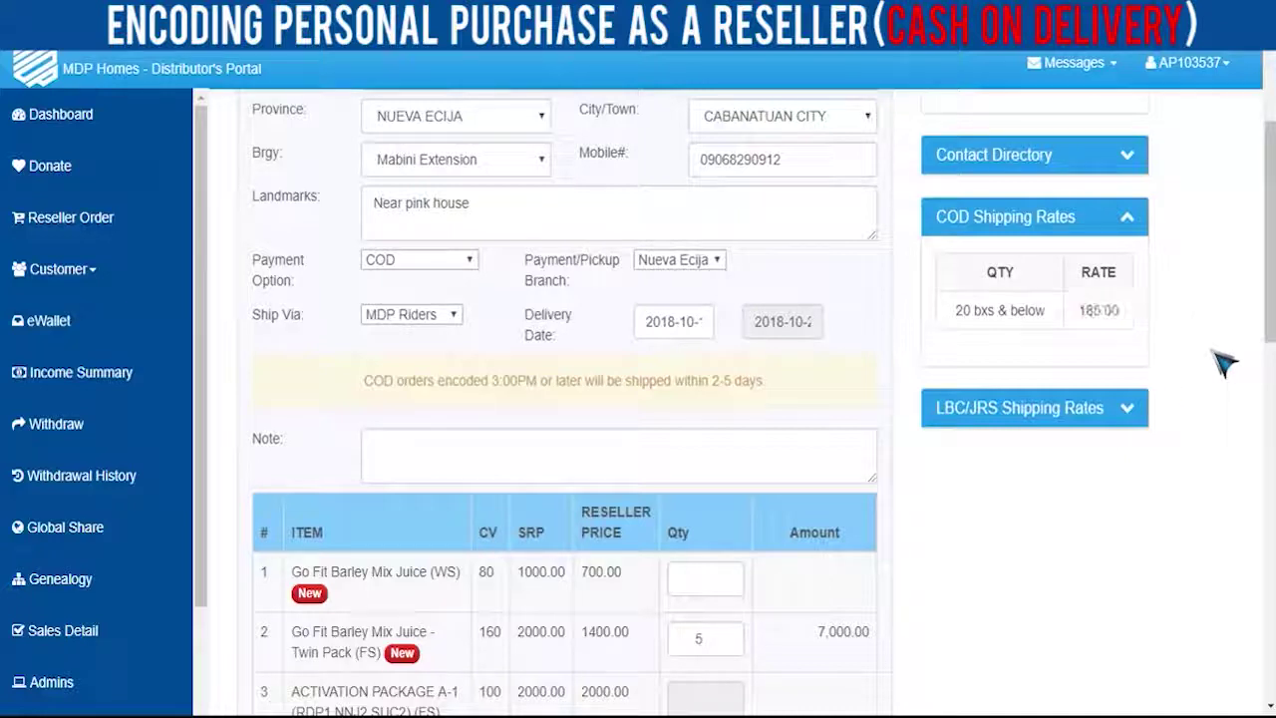
pyautogui.scroll(-10, 942, 555)
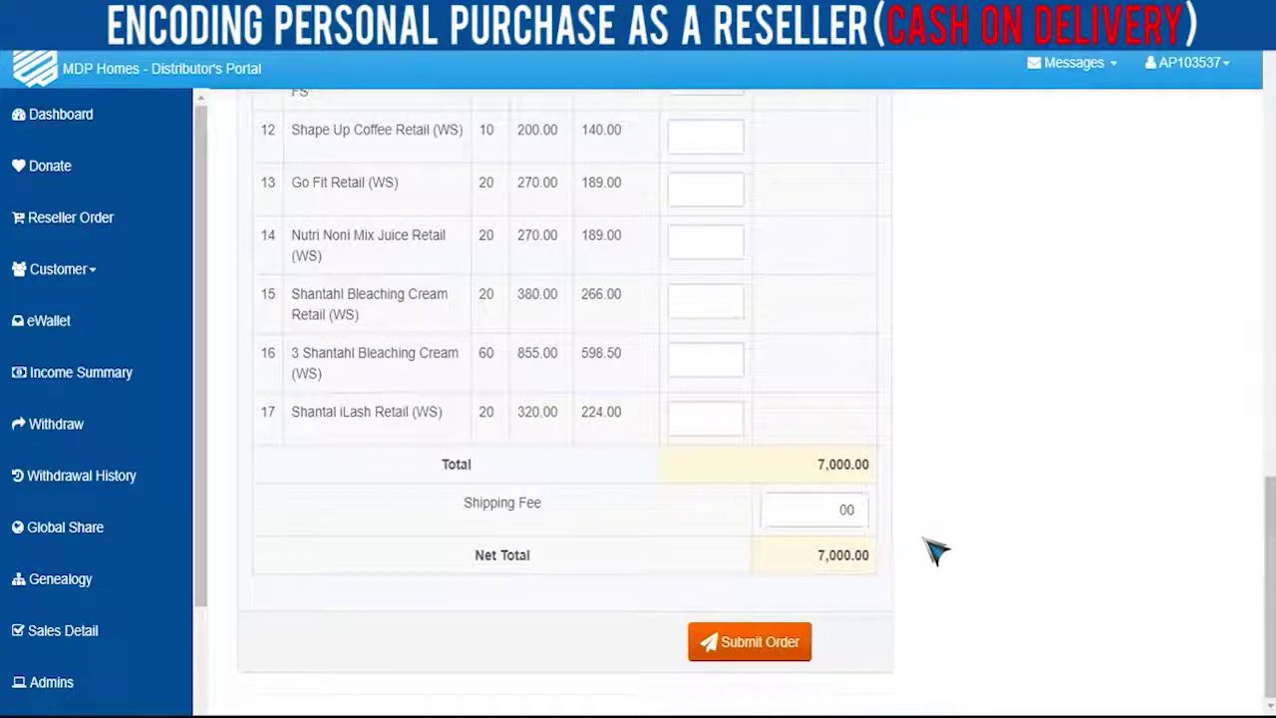
# - Submit the 7,000.00 COD order with shipping fee 00 and confirm it
pyautogui.click(847, 509)
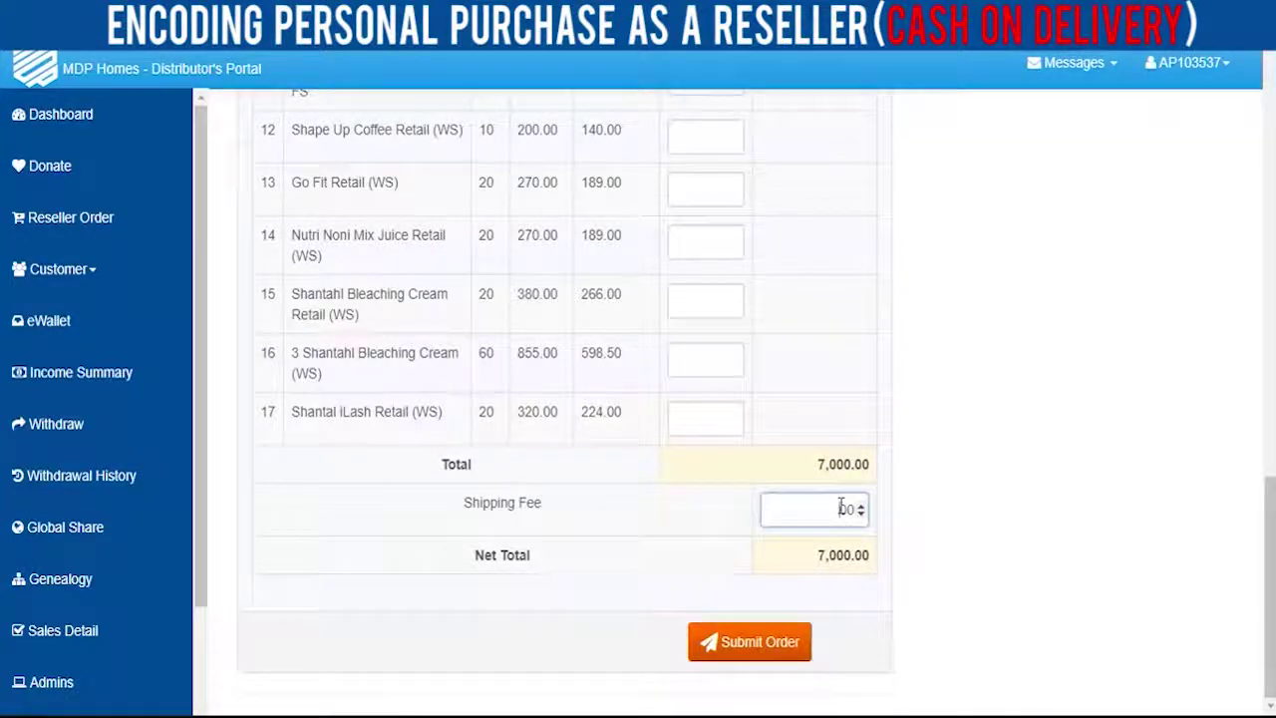
pyautogui.click(972, 549)
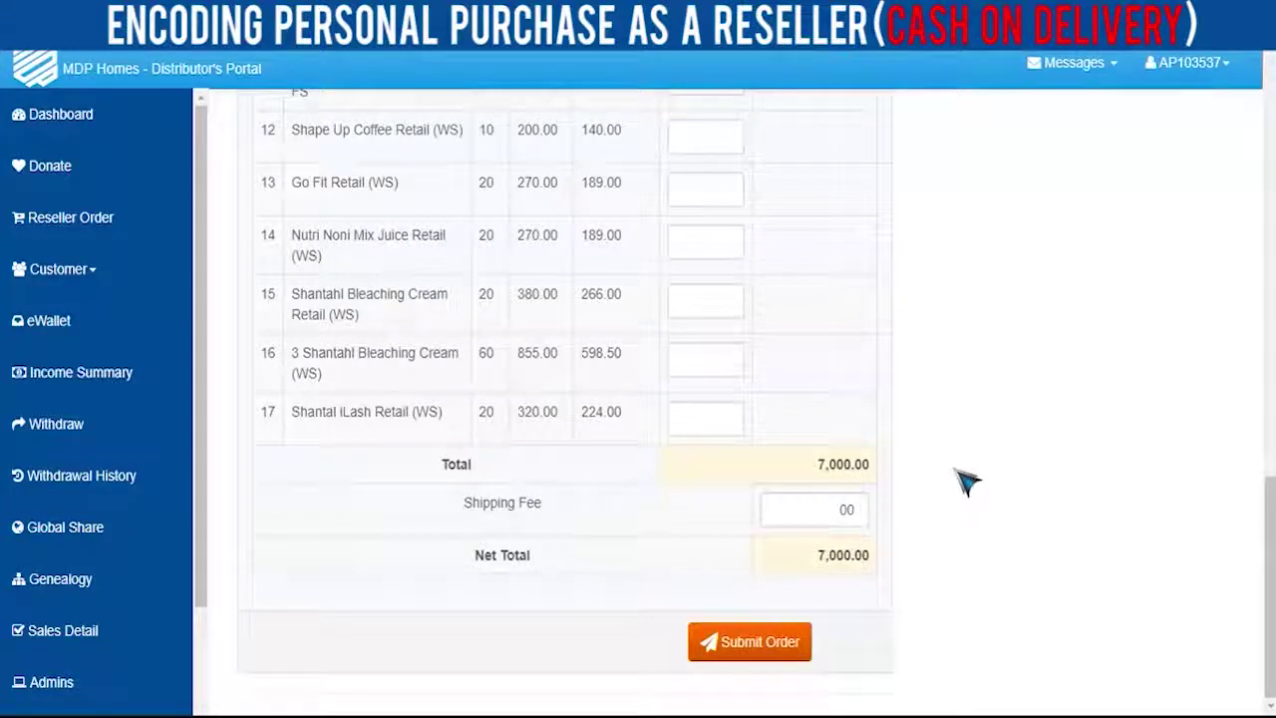
pyautogui.click(763, 653)
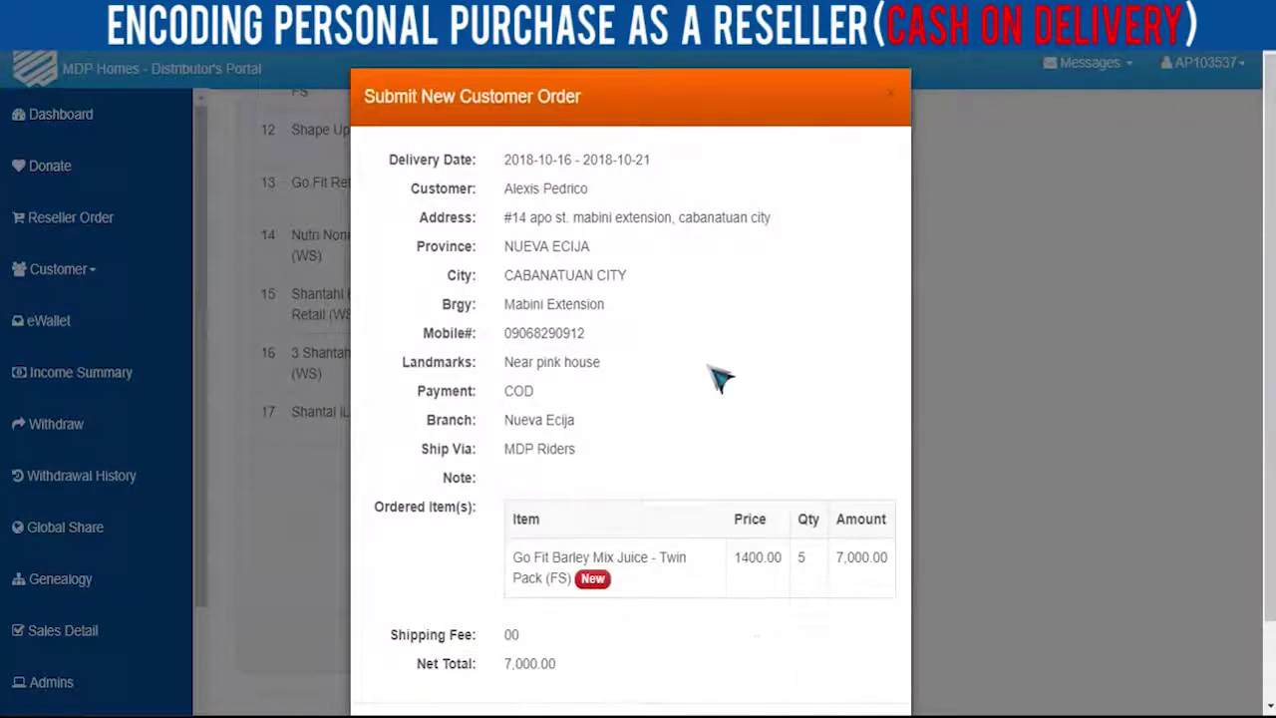
pyautogui.scroll(-1, 764, 465)
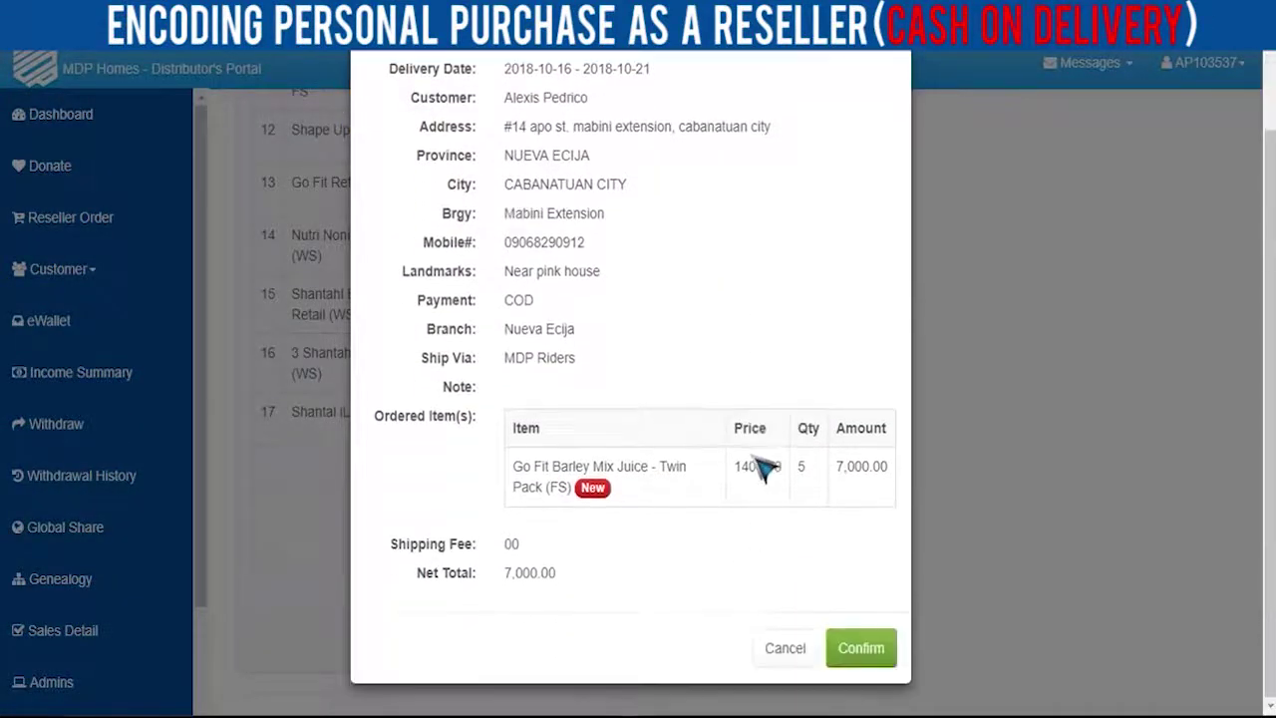
pyautogui.click(862, 653)
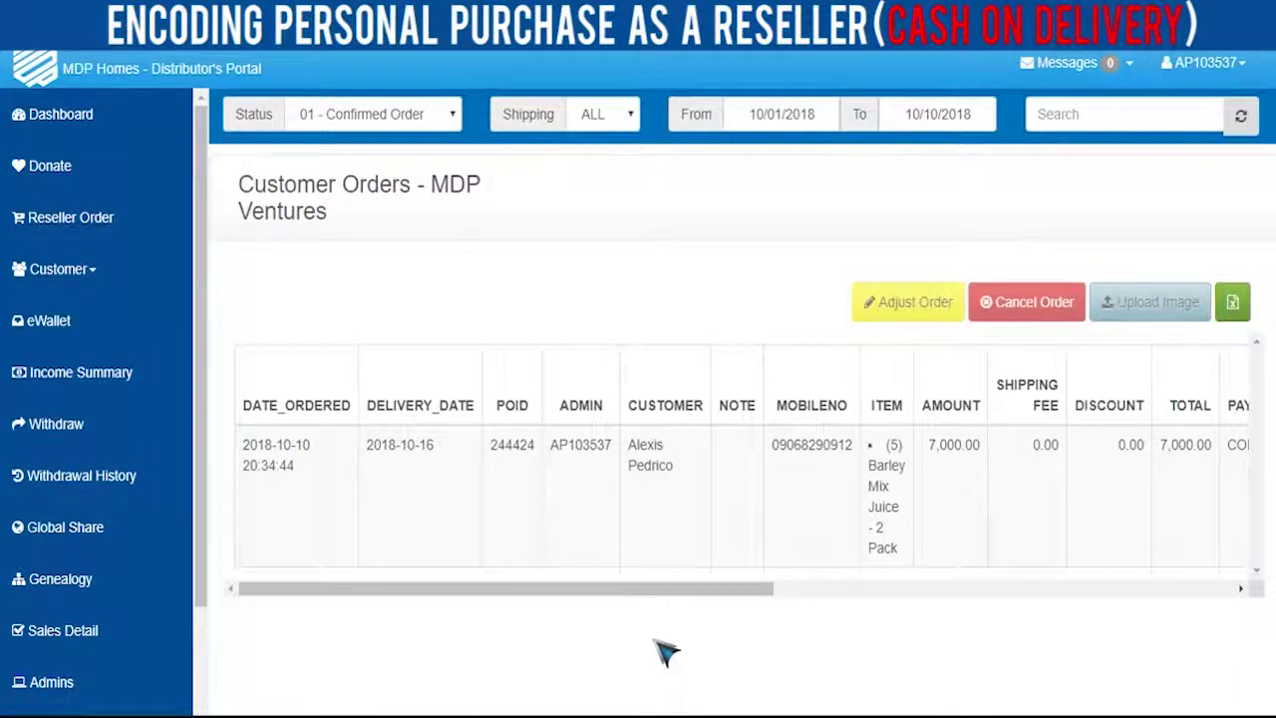
pyautogui.moveTo(636, 594); pyautogui.dragTo(561, 641)
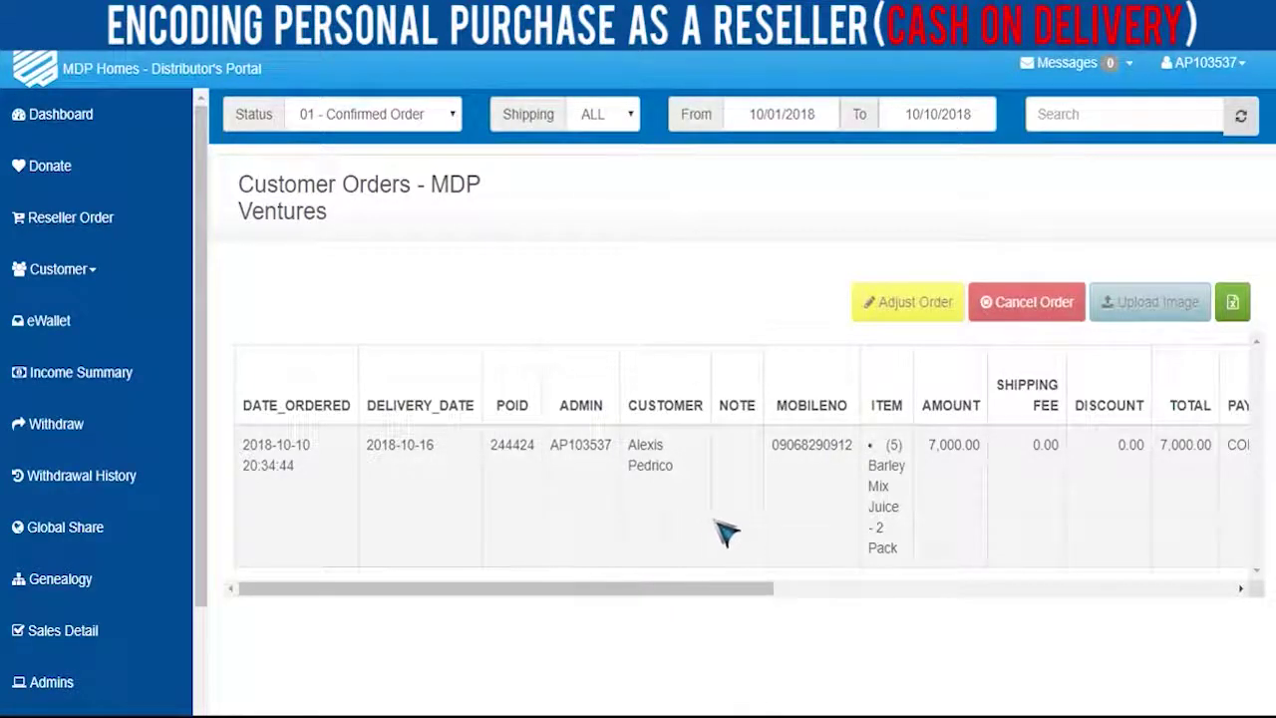
pyautogui.moveTo(766, 603); pyautogui.dragTo(495, 604)
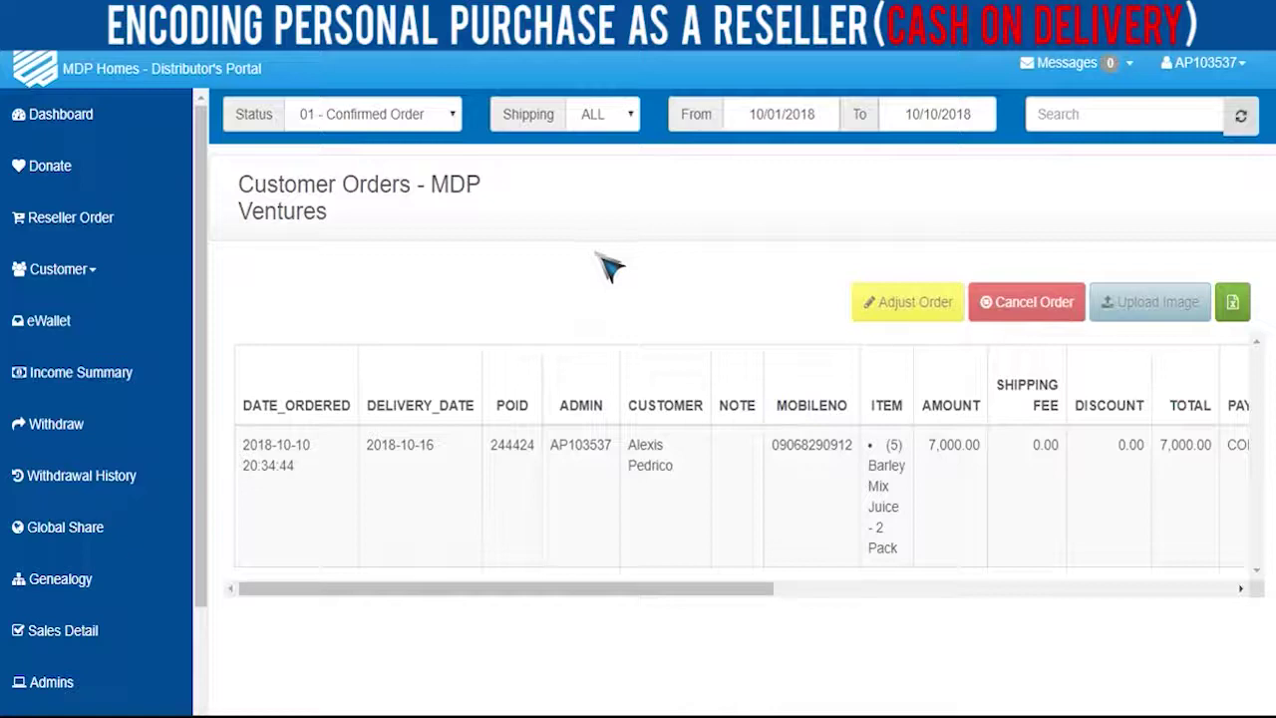